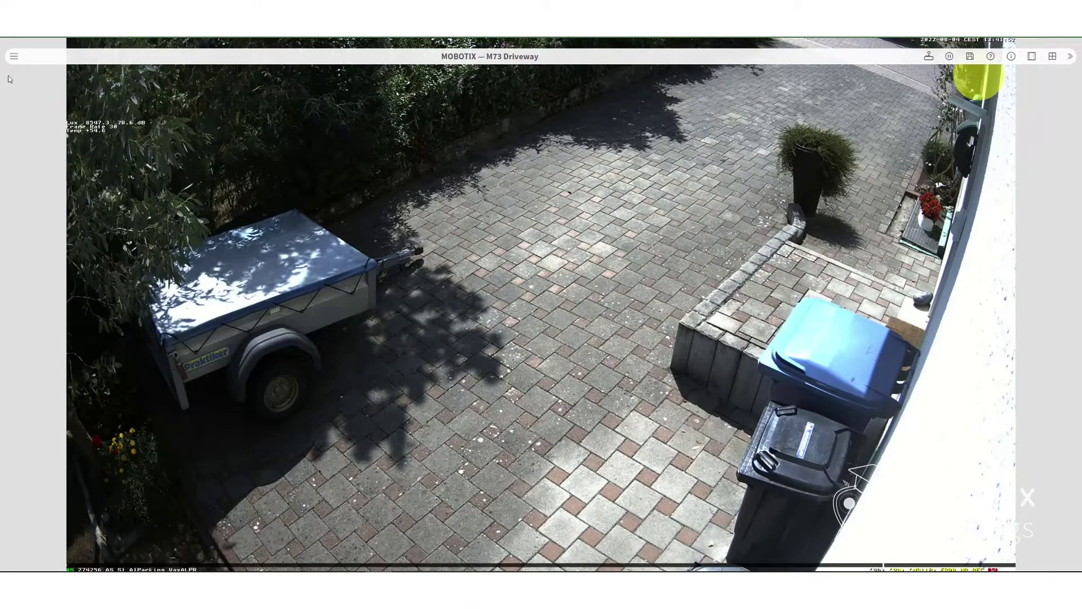
Turn on Arming Active in the Certified App Settings and apply it.
{"action": "left_click", "coordinate": [14, 57]}
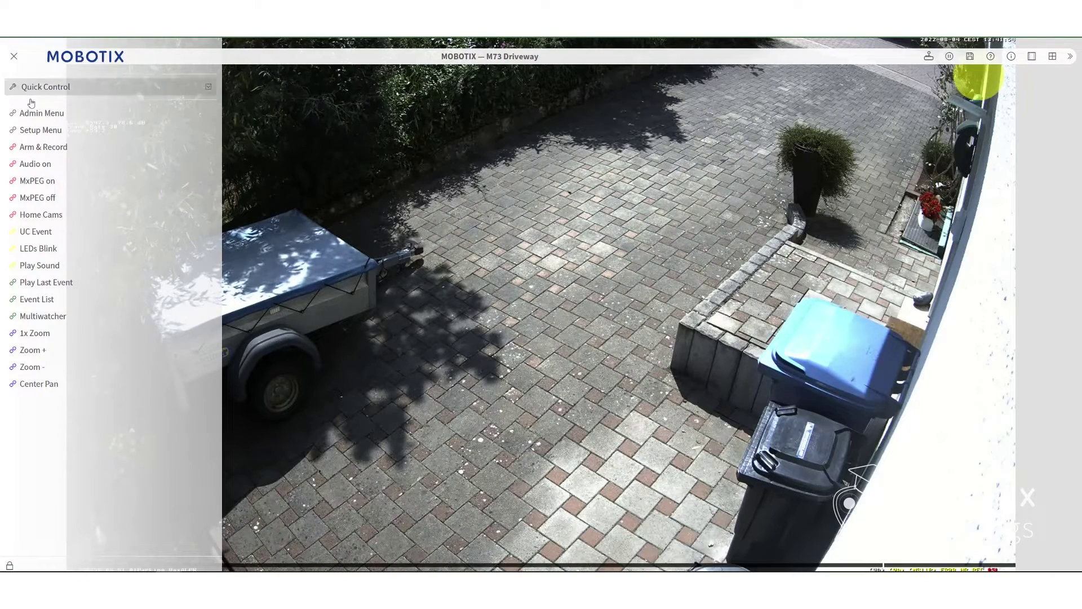
{"action": "left_click", "coordinate": [45, 131]}
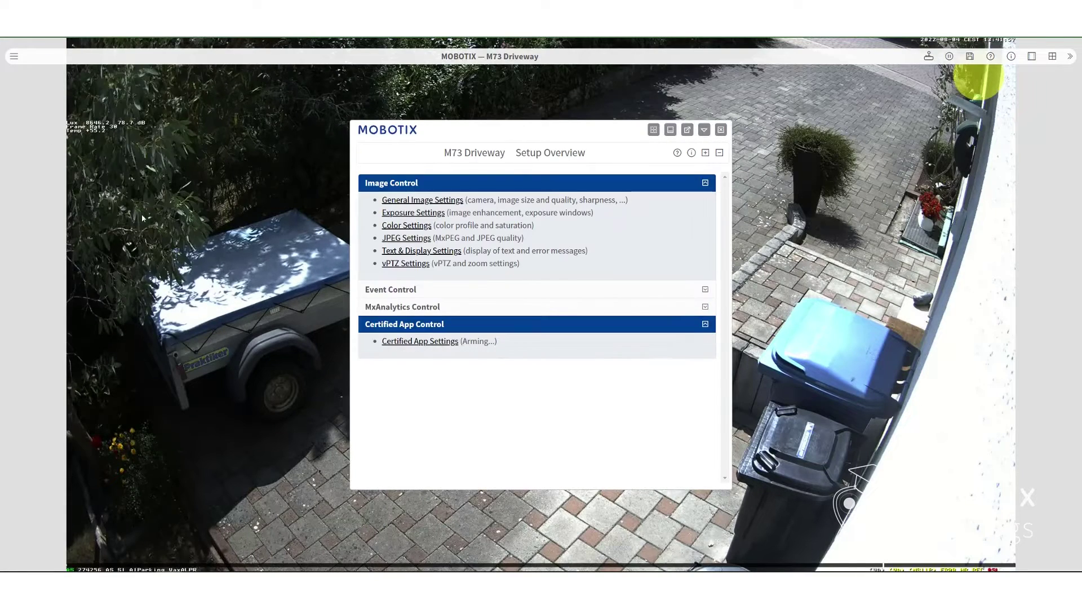
{"action": "left_click", "coordinate": [412, 345]}
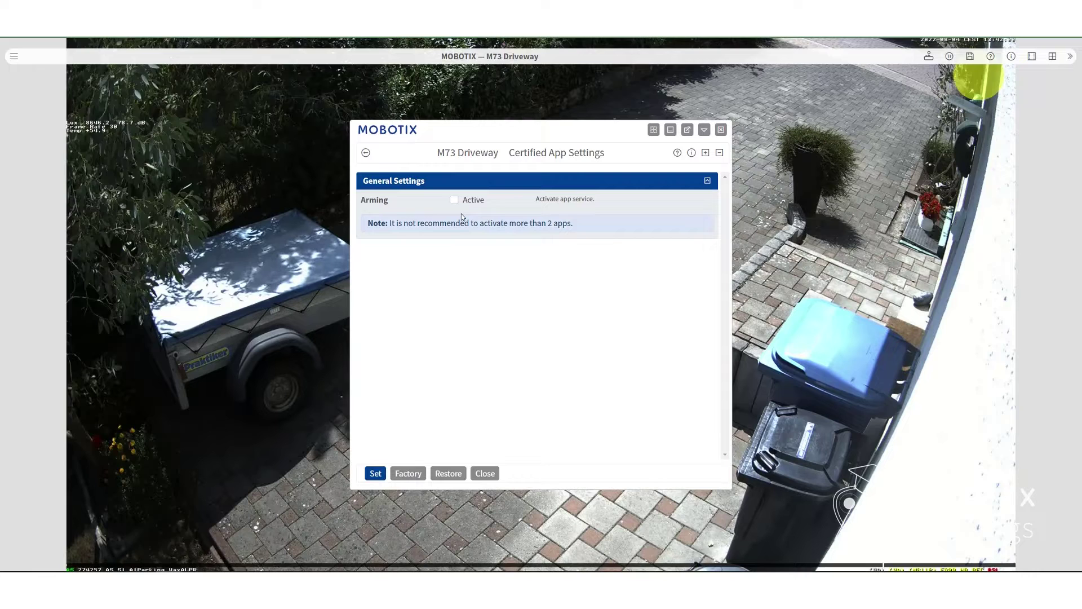
{"action": "left_click", "coordinate": [454, 200]}
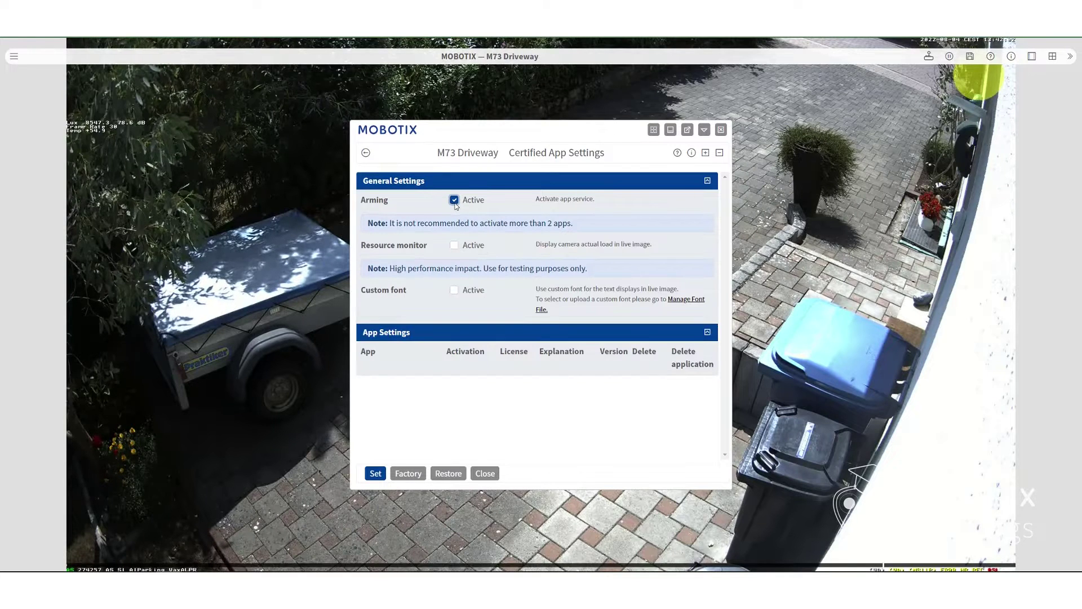
{"action": "left_click", "coordinate": [376, 473]}
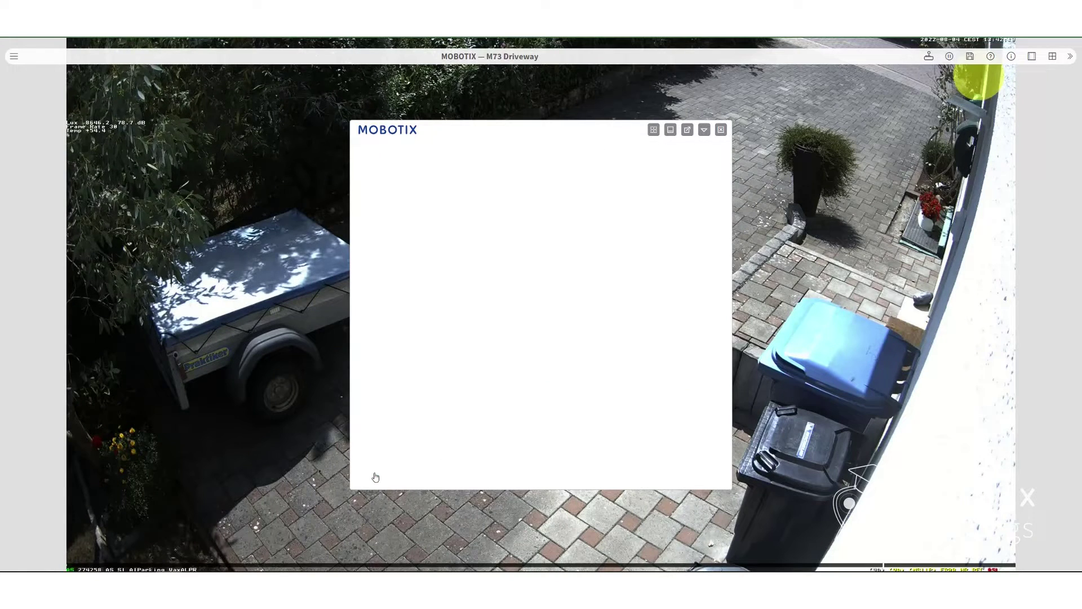
Activate the Vaxtor LPR app in its settings section and apply the change.
{"action": "scroll", "coordinate": [546, 388], "scroll_direction": "down", "scroll_amount": 3}
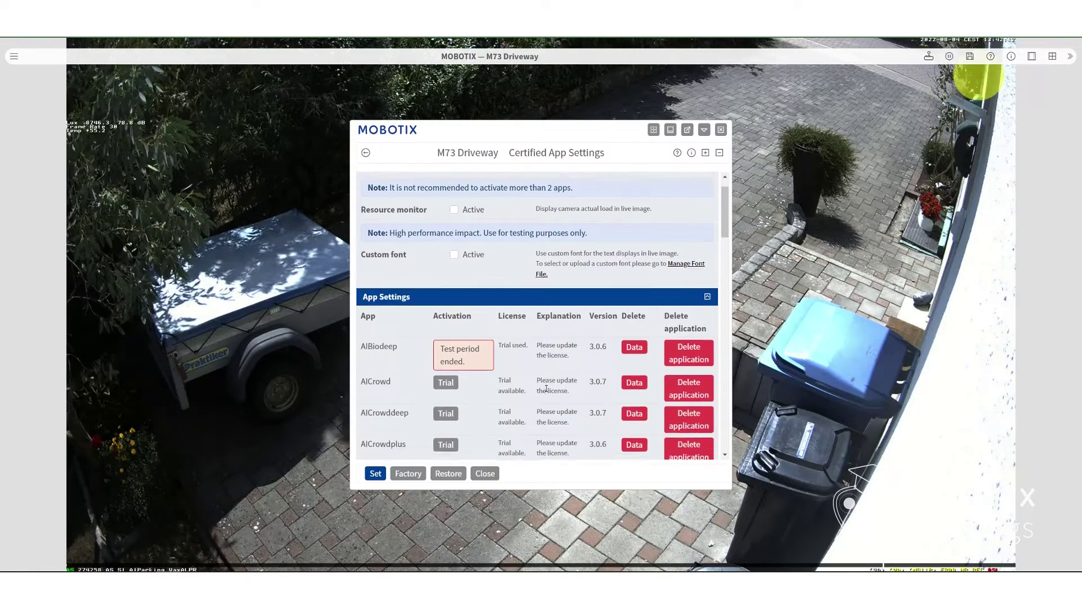
{"action": "scroll", "coordinate": [546, 388], "scroll_direction": "down", "scroll_amount": 15}
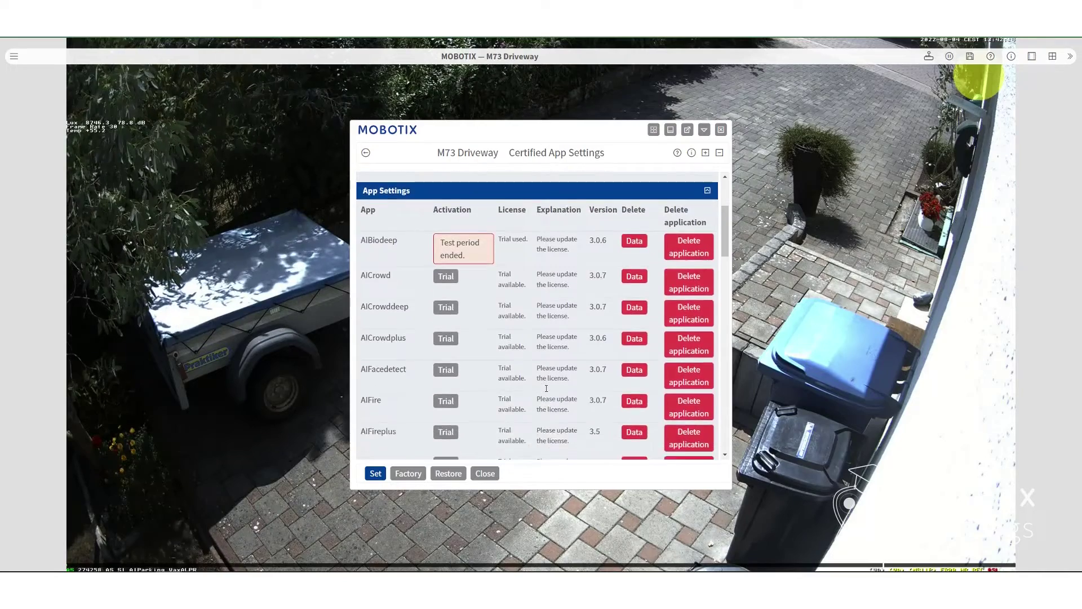
{"action": "scroll", "coordinate": [546, 388], "scroll_direction": "down", "scroll_amount": 10}
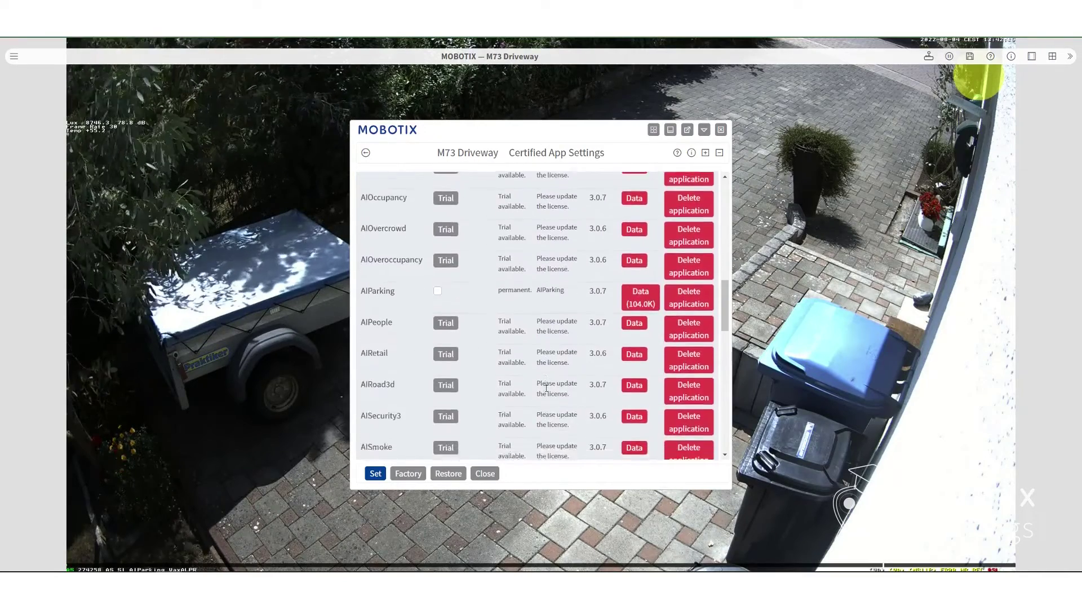
{"action": "scroll", "coordinate": [546, 388], "scroll_direction": "down", "scroll_amount": 1}
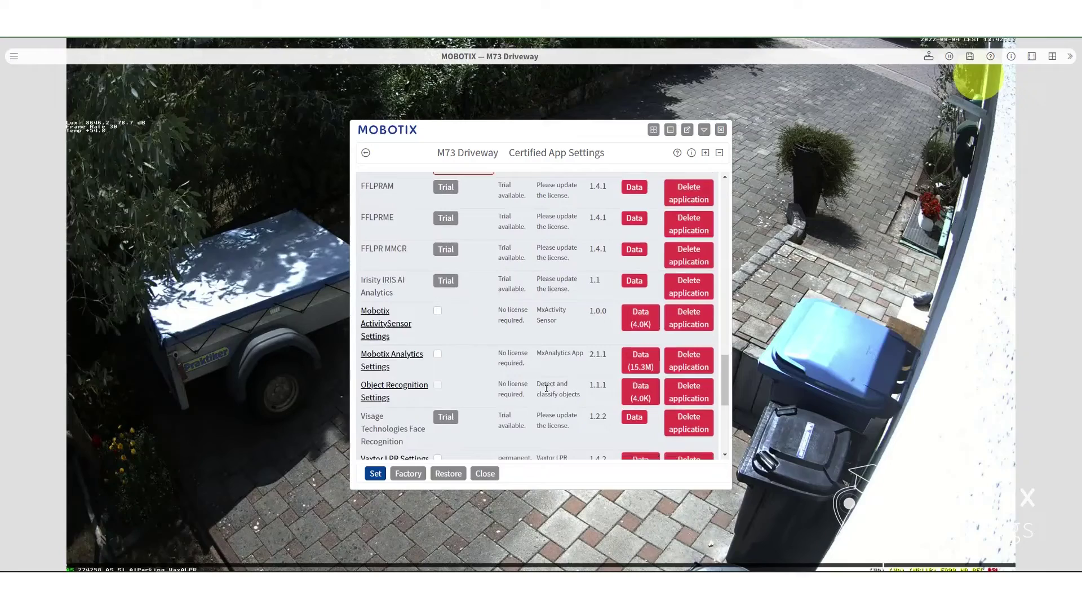
{"action": "scroll", "coordinate": [546, 389], "scroll_direction": "down", "scroll_amount": 5}
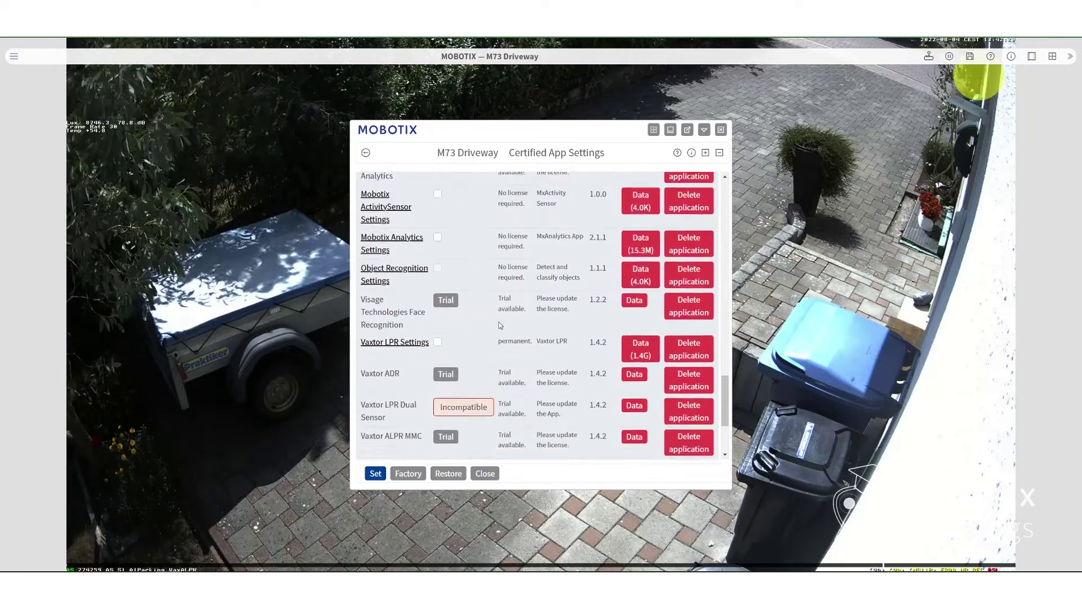
{"action": "scroll", "coordinate": [505, 272], "scroll_direction": "up", "scroll_amount": 1}
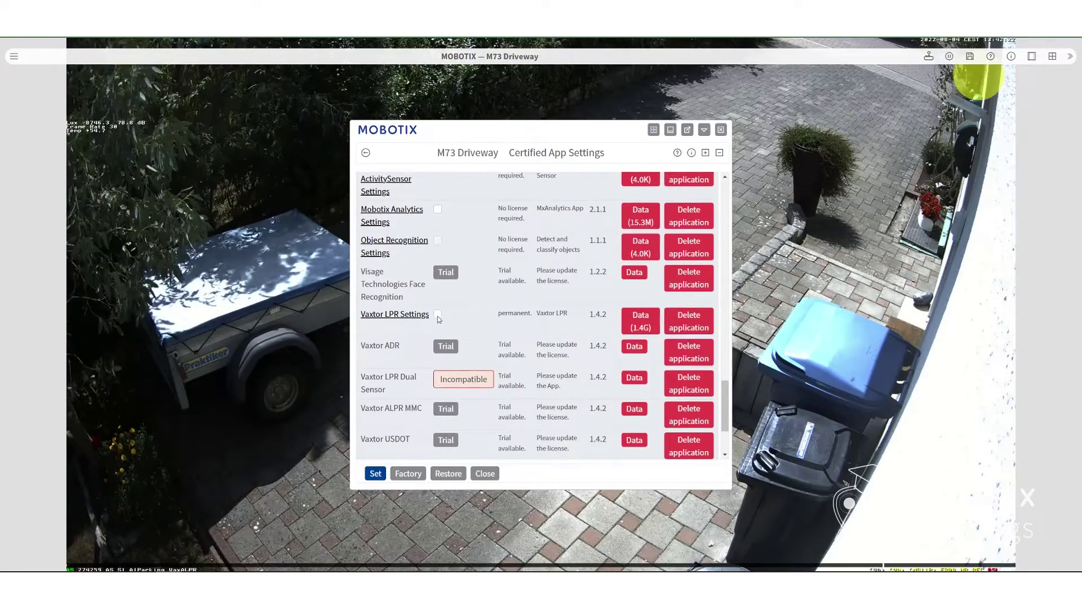
{"action": "left_click", "coordinate": [374, 474]}
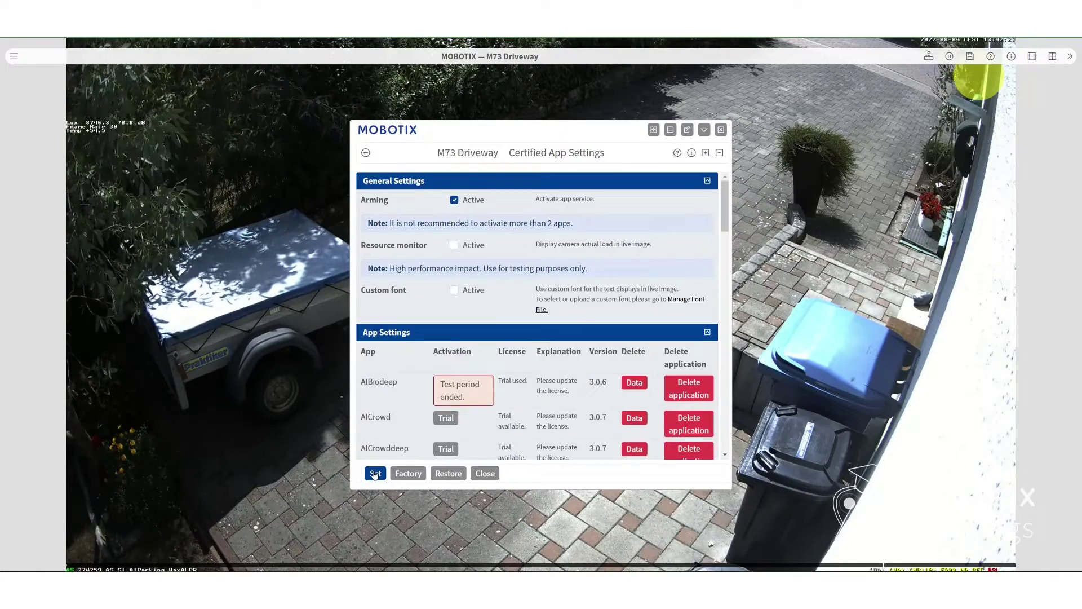
{"action": "scroll", "coordinate": [445, 388], "scroll_direction": "down", "scroll_amount": 20}
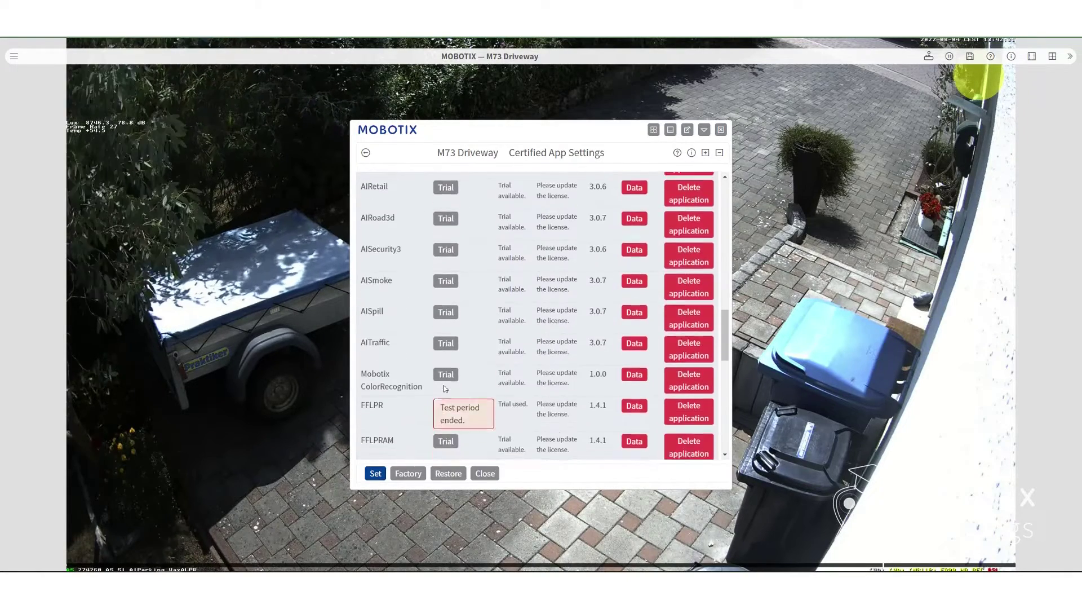
{"action": "scroll", "coordinate": [444, 388], "scroll_direction": "down", "scroll_amount": 6}
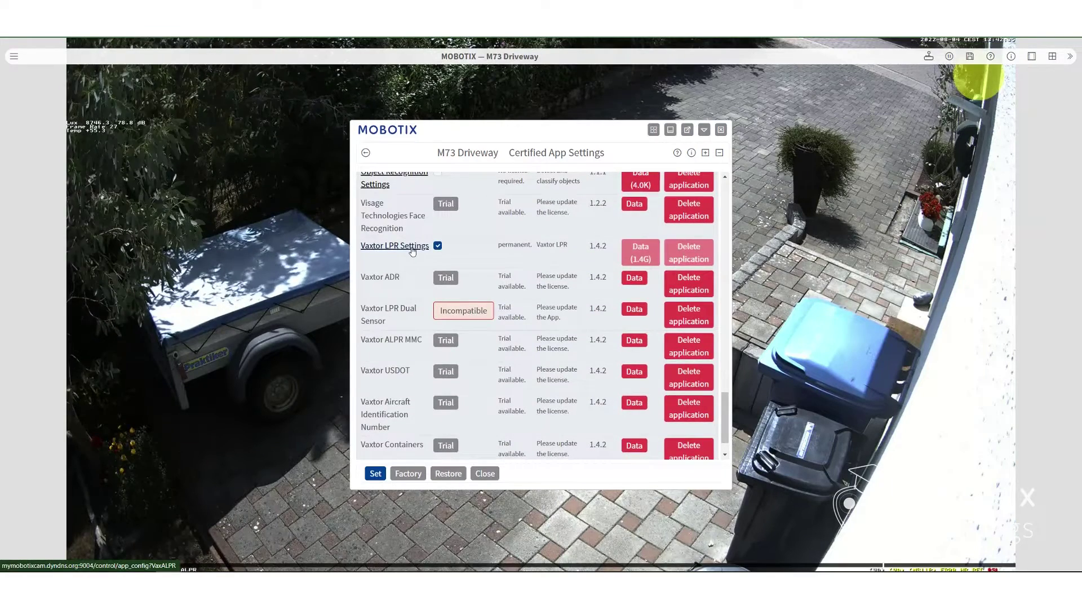
{"action": "left_click", "coordinate": [412, 246]}
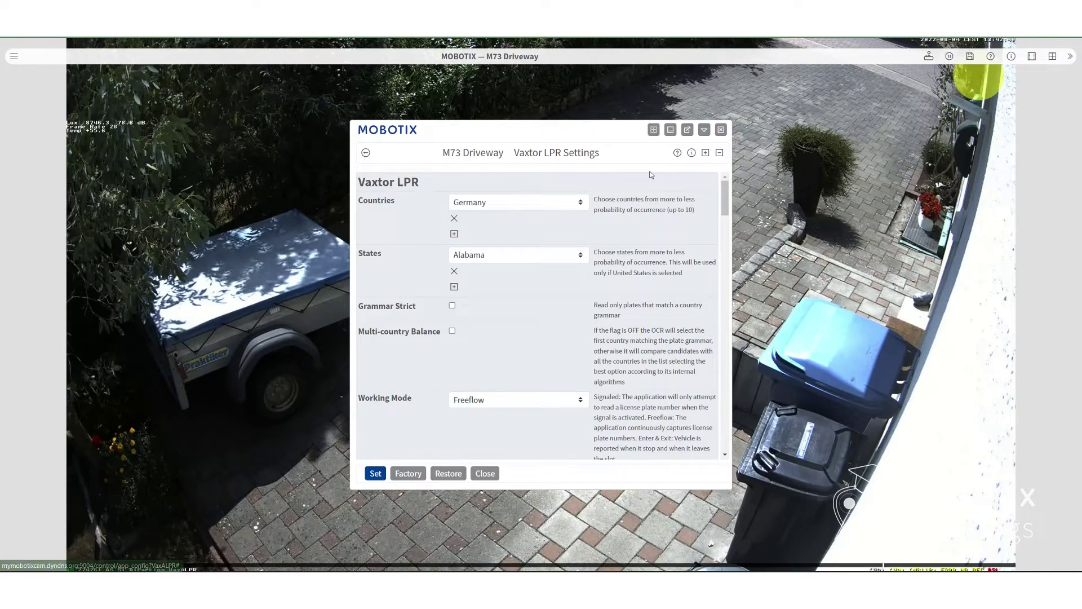
{"action": "left_click", "coordinate": [492, 204]}
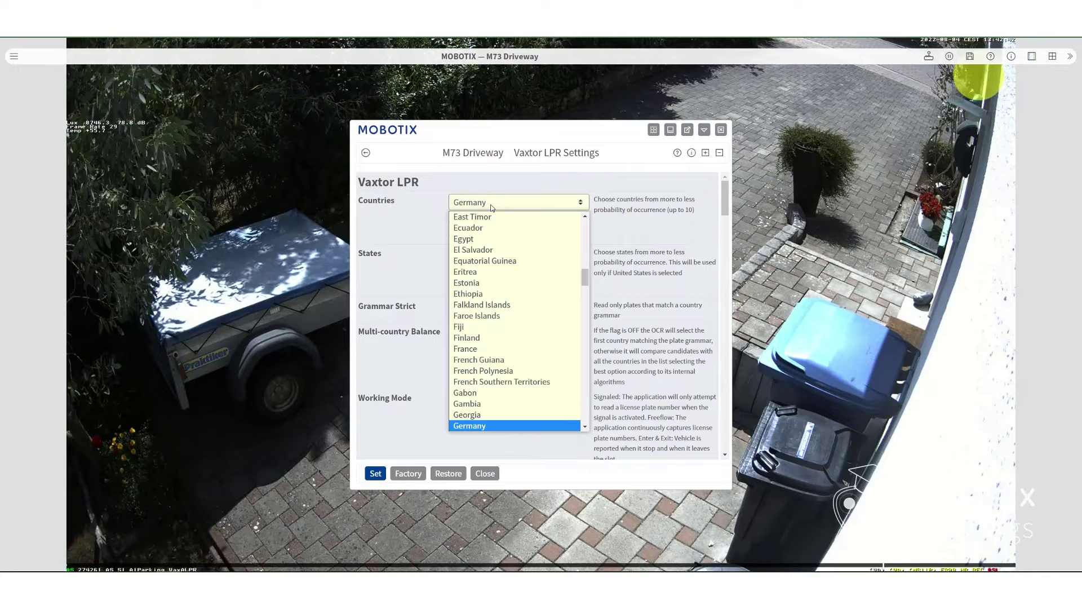
{"action": "scroll", "coordinate": [504, 258], "scroll_direction": "up", "scroll_amount": 4}
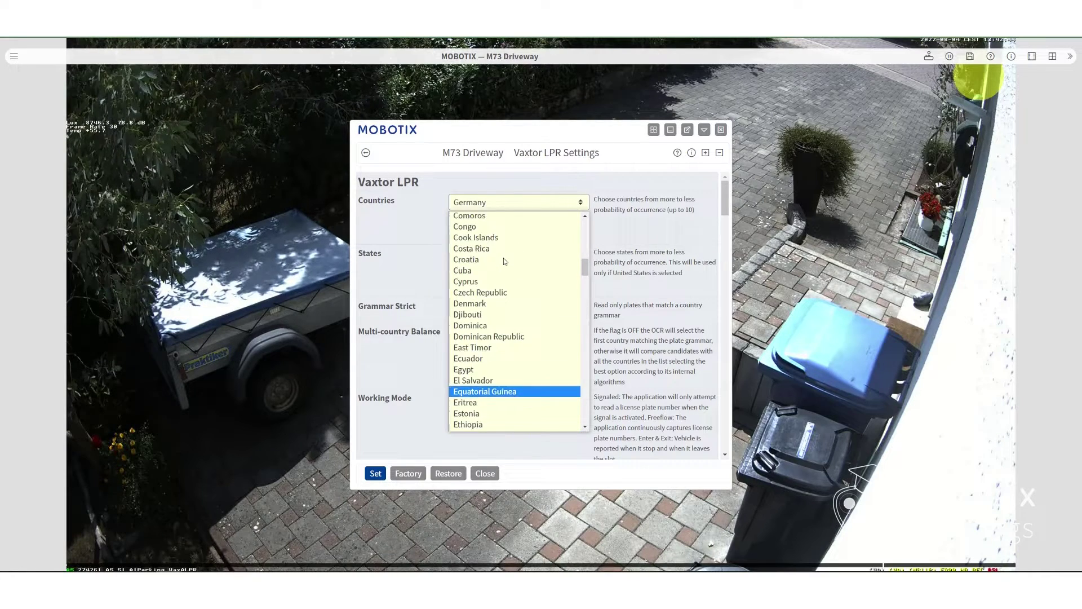
{"action": "scroll", "coordinate": [503, 258], "scroll_direction": "down", "scroll_amount": 4}
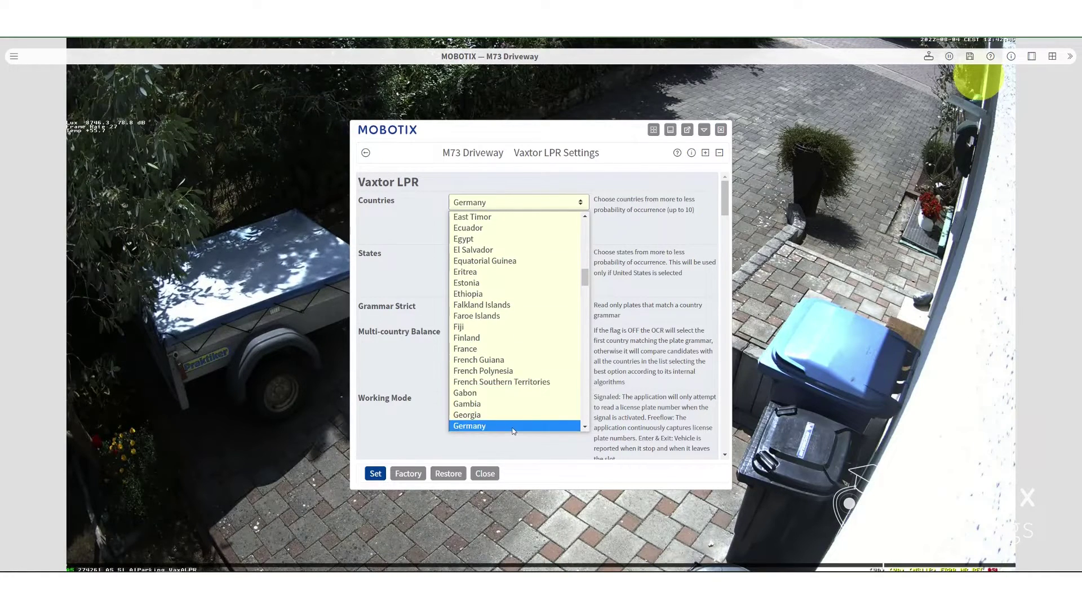
{"action": "left_click", "coordinate": [514, 431]}
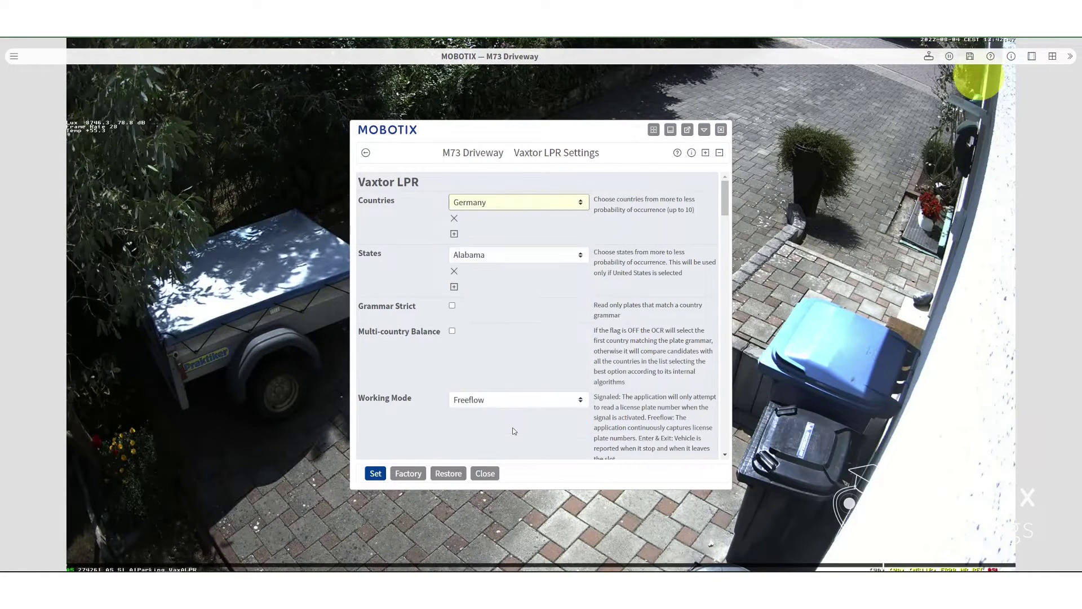
{"action": "left_click", "coordinate": [454, 234]}
{"action": "left_click", "coordinate": [491, 239]}
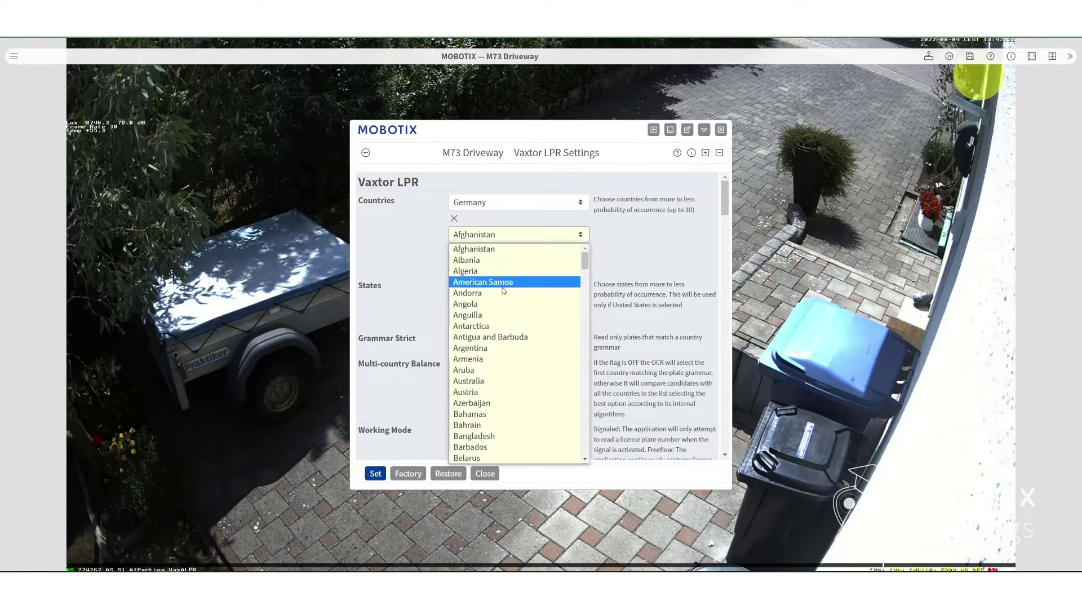
{"action": "left_click", "coordinate": [524, 396]}
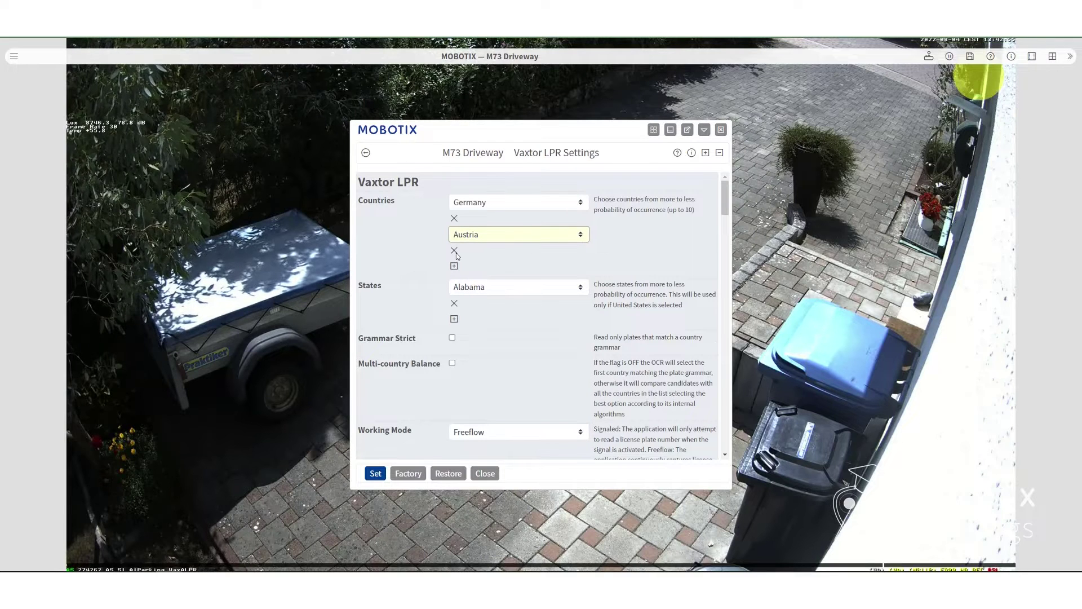
{"action": "left_click", "coordinate": [455, 250]}
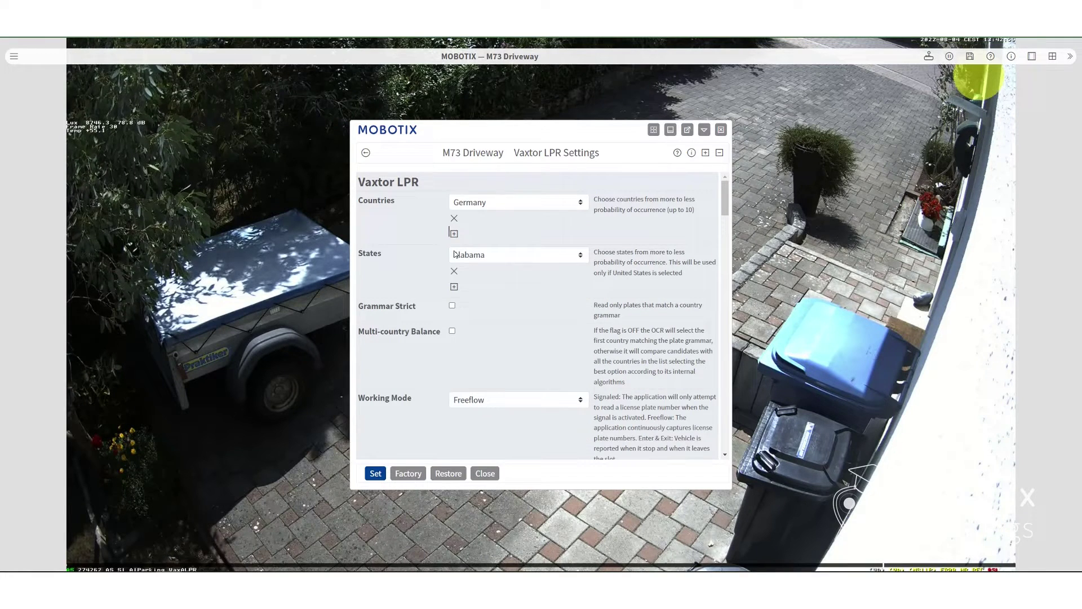
{"action": "left_click", "coordinate": [492, 257]}
{"action": "scroll", "coordinate": [507, 438], "scroll_direction": "down", "scroll_amount": 1}
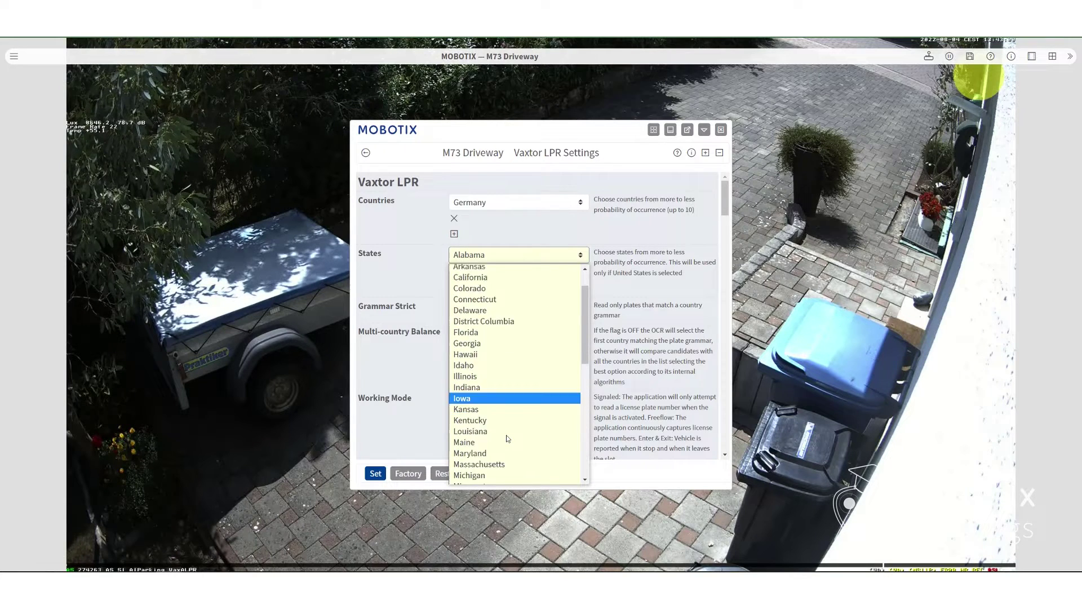
{"action": "scroll", "coordinate": [508, 439], "scroll_direction": "down", "scroll_amount": 10}
{"action": "scroll", "coordinate": [408, 265], "scroll_direction": "down", "scroll_amount": 1}
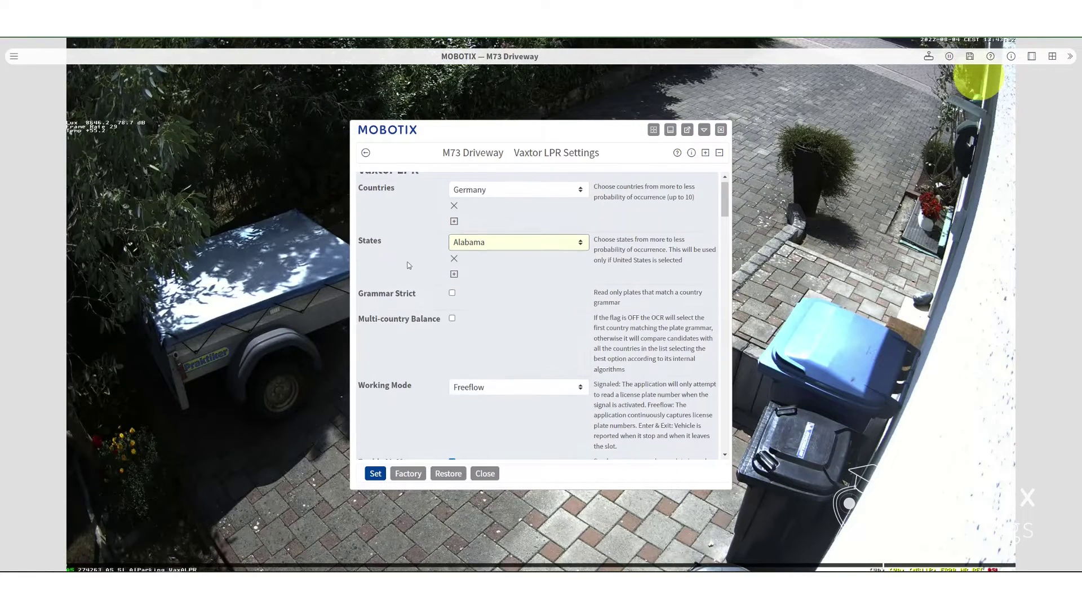
Keep the recognition area type on inclusion and delete the existing recognition rectangle.
{"action": "scroll", "coordinate": [408, 265], "scroll_direction": "down", "scroll_amount": 2}
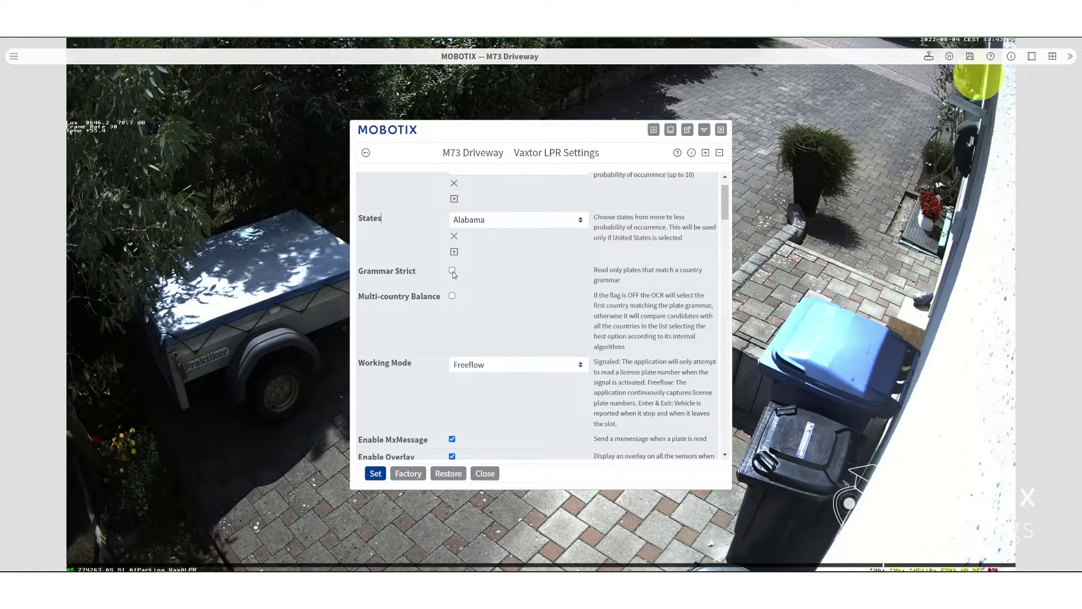
{"action": "scroll", "coordinate": [498, 291], "scroll_direction": "down", "scroll_amount": 5}
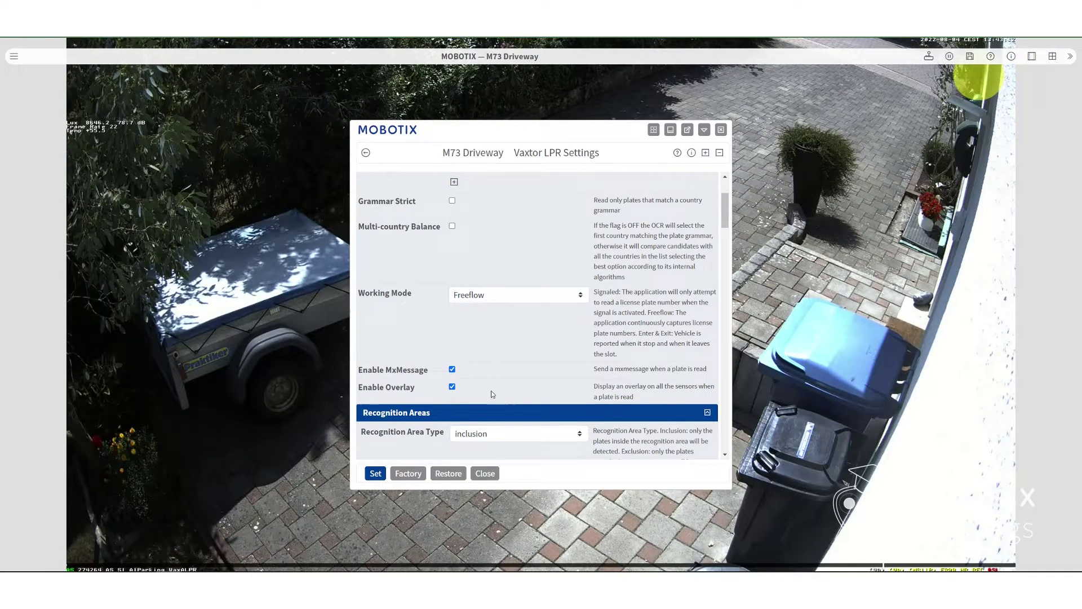
{"action": "scroll", "coordinate": [519, 390], "scroll_direction": "down", "scroll_amount": 3}
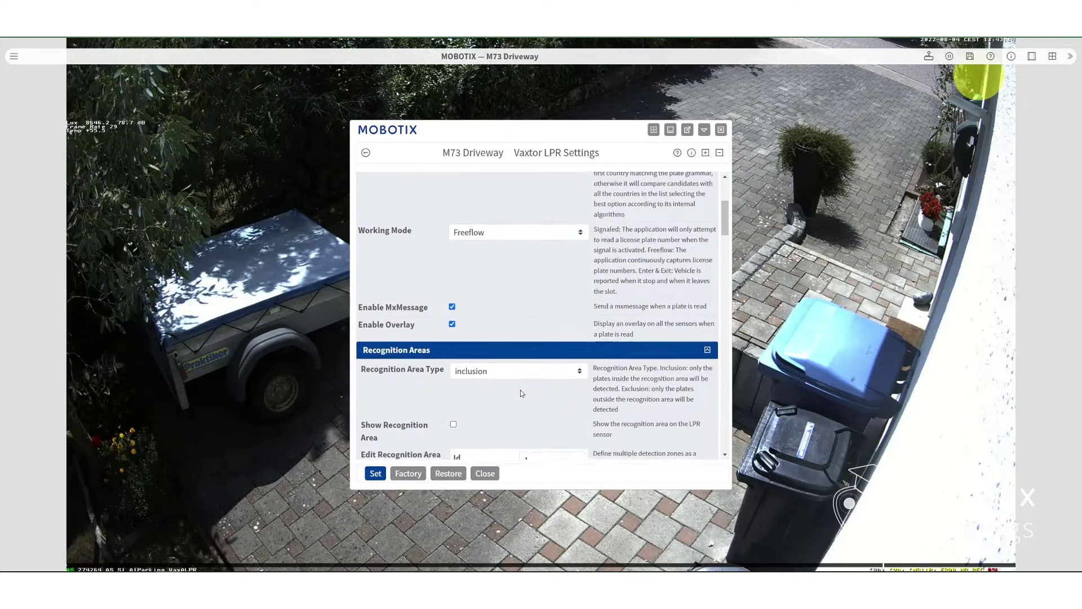
{"action": "scroll", "coordinate": [519, 390], "scroll_direction": "down", "scroll_amount": 4}
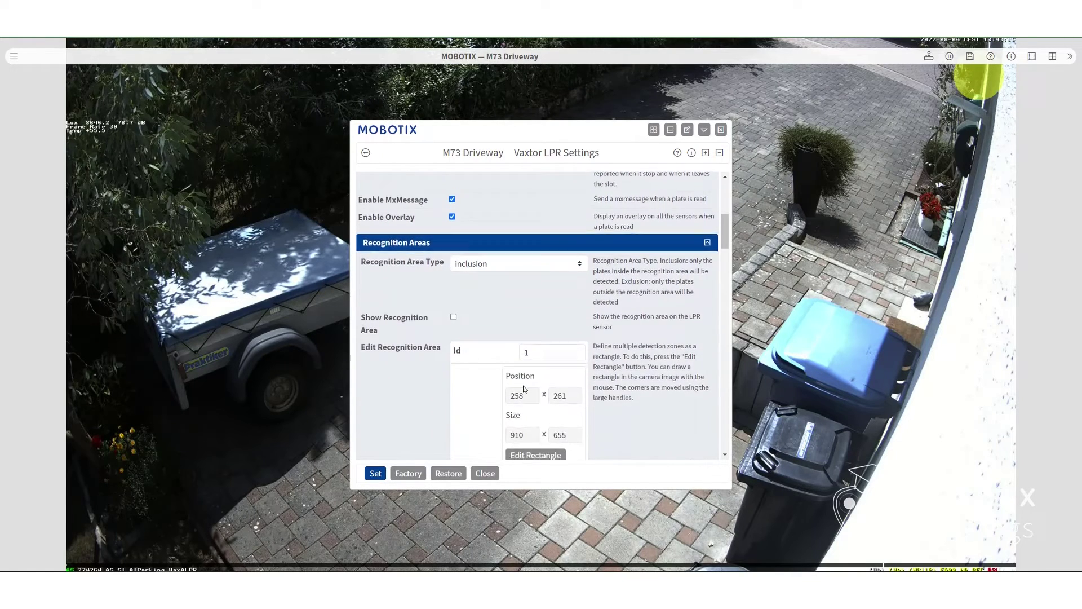
{"action": "scroll", "coordinate": [525, 362], "scroll_direction": "down", "scroll_amount": 1}
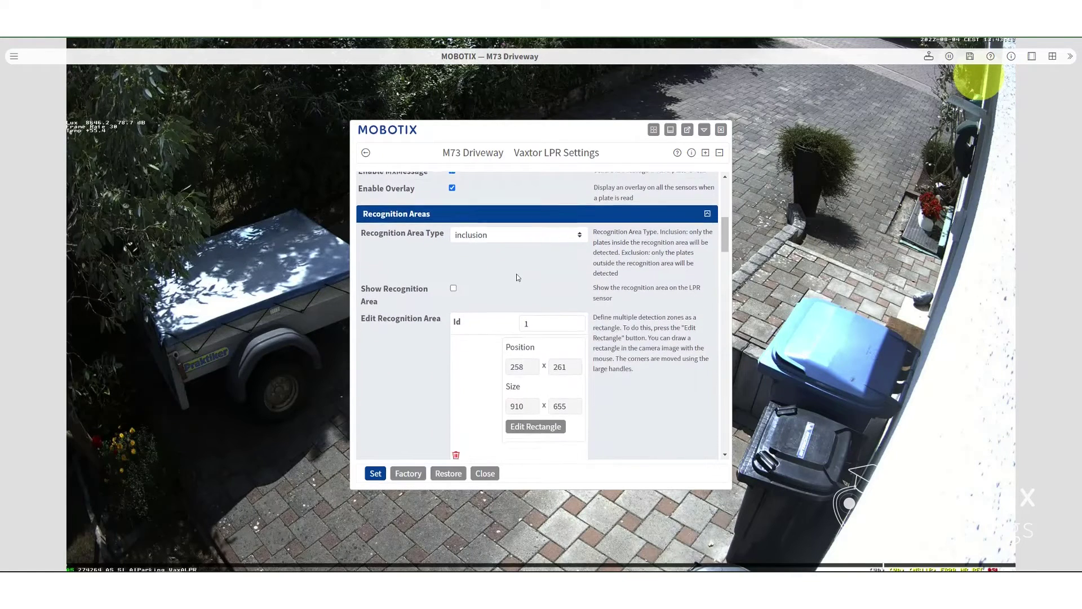
{"action": "left_click", "coordinate": [515, 226]}
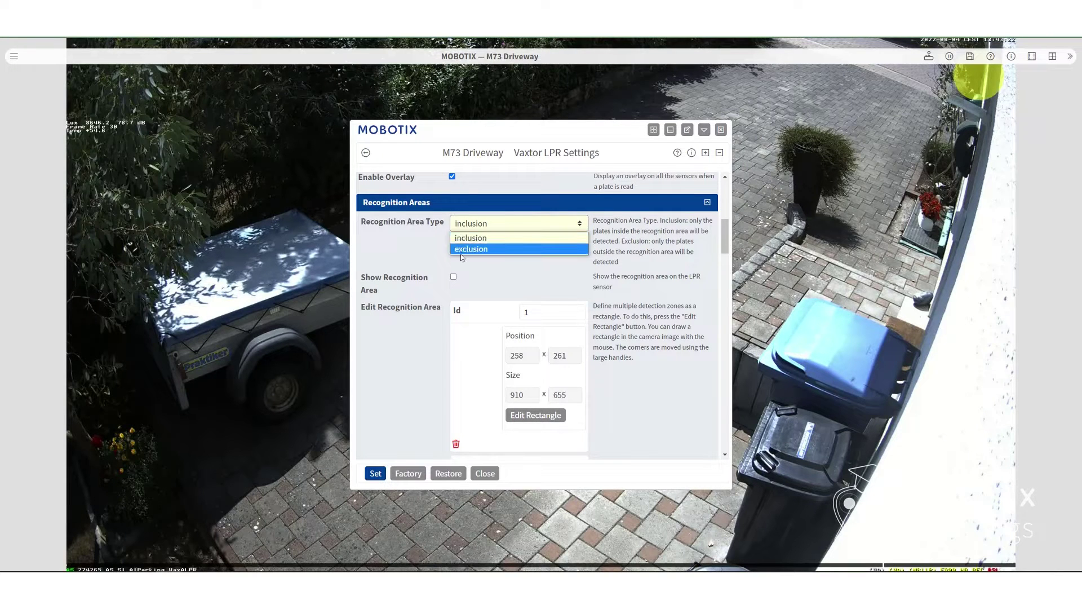
{"action": "left_click", "coordinate": [470, 237]}
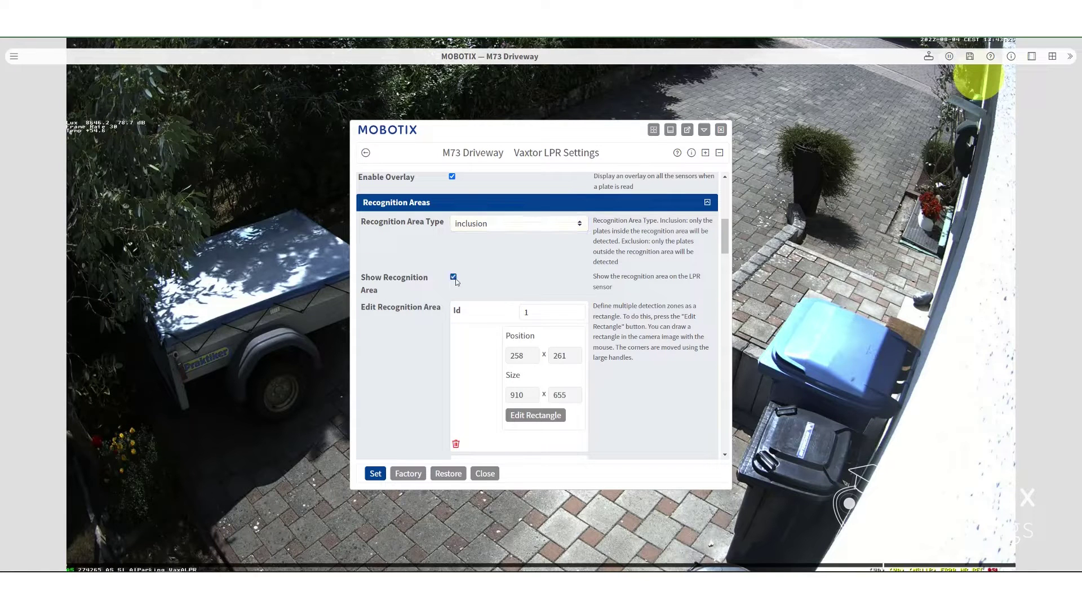
{"action": "left_click", "coordinate": [458, 444]}
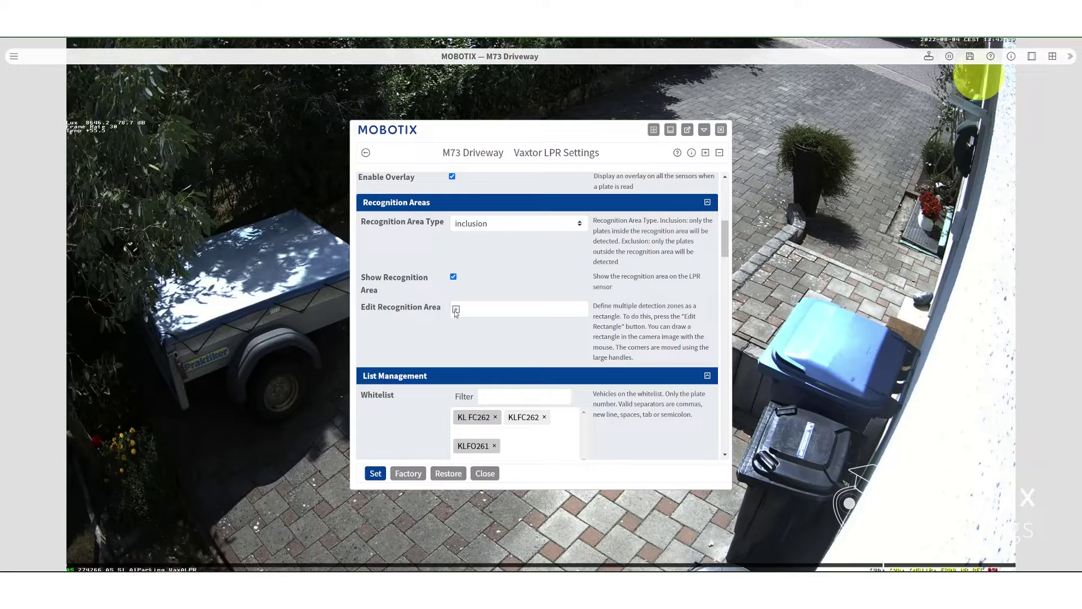
Add recognition area 1 over the central driveway, at 425x401 with size 698x525.
{"action": "left_click", "coordinate": [457, 309]}
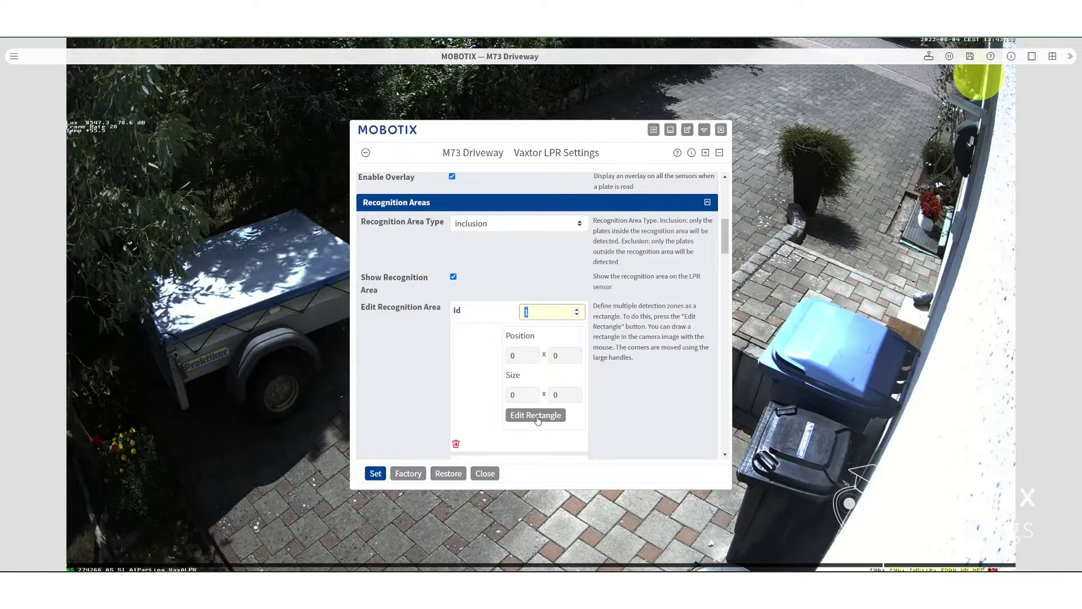
{"action": "left_click", "coordinate": [536, 417]}
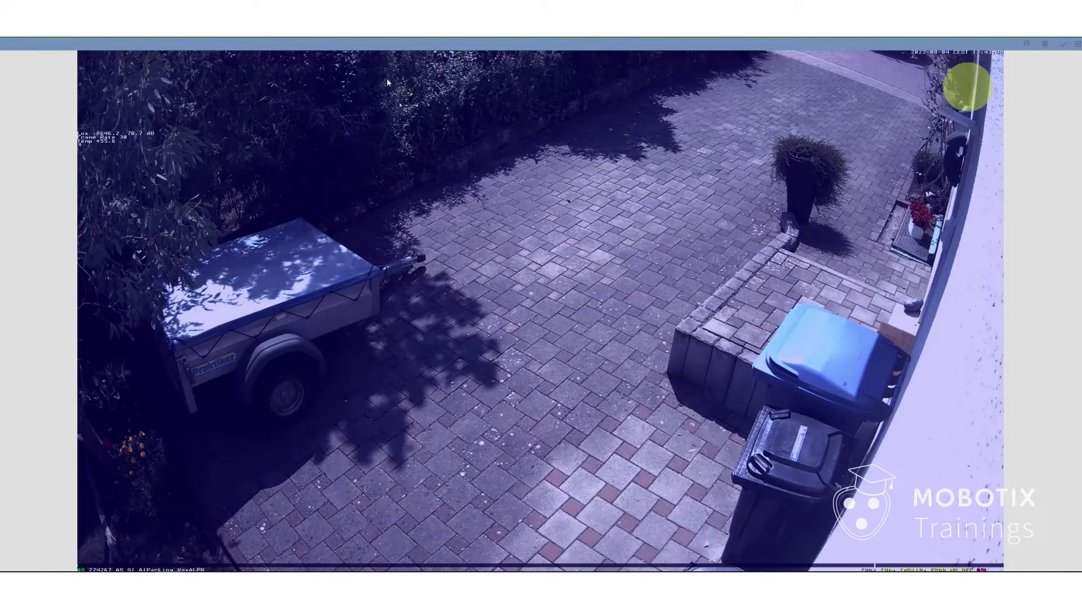
{"action": "left_click_drag", "start_coordinate": [385, 69], "coordinate": [889, 353]}
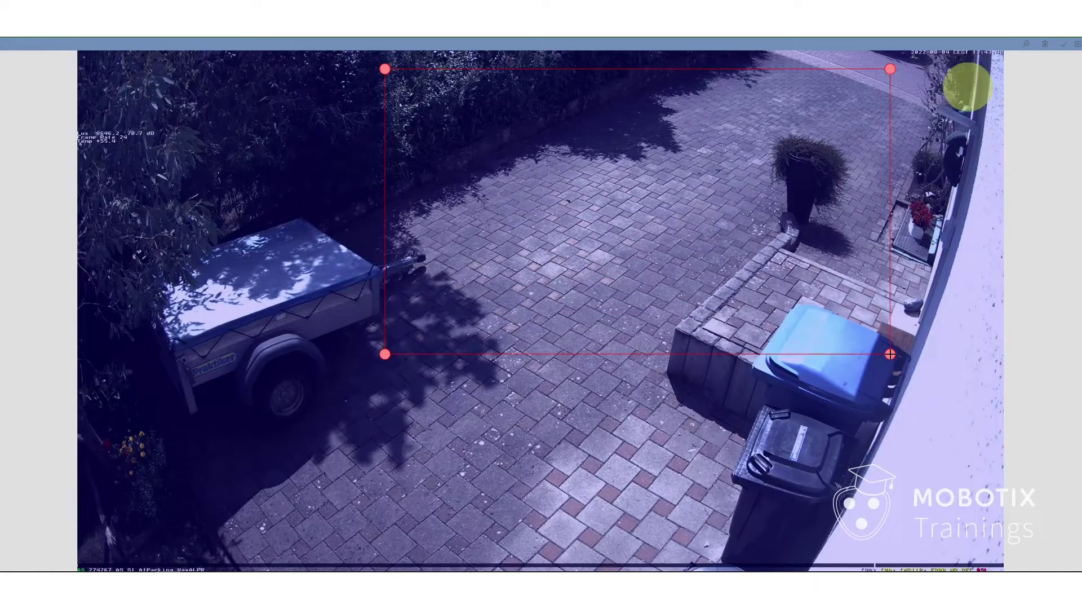
{"action": "left_click", "coordinate": [1063, 45]}
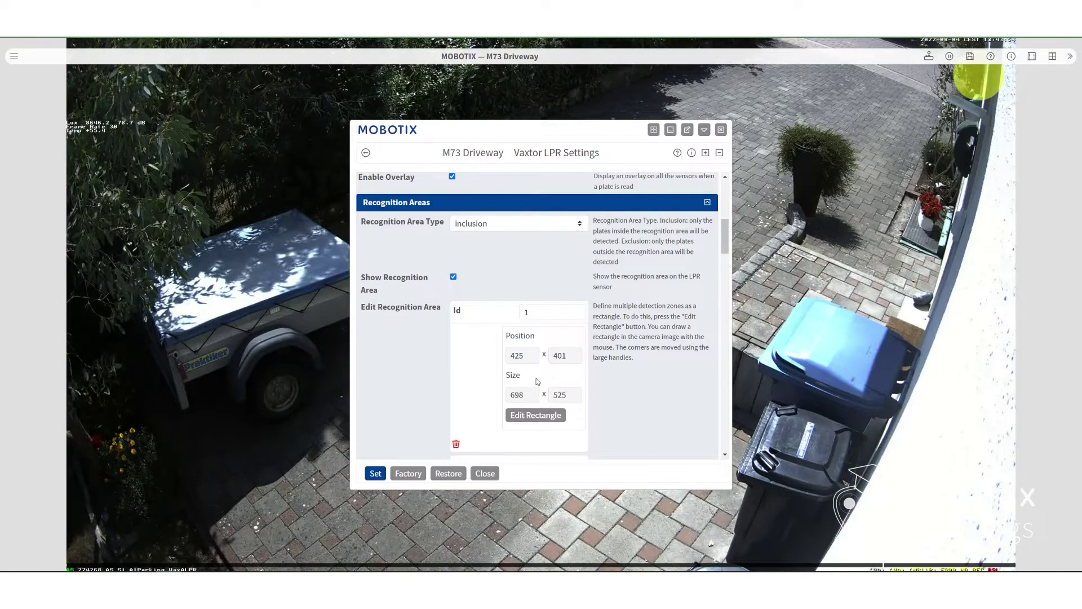
{"action": "scroll", "coordinate": [538, 382], "scroll_direction": "down", "scroll_amount": 4}
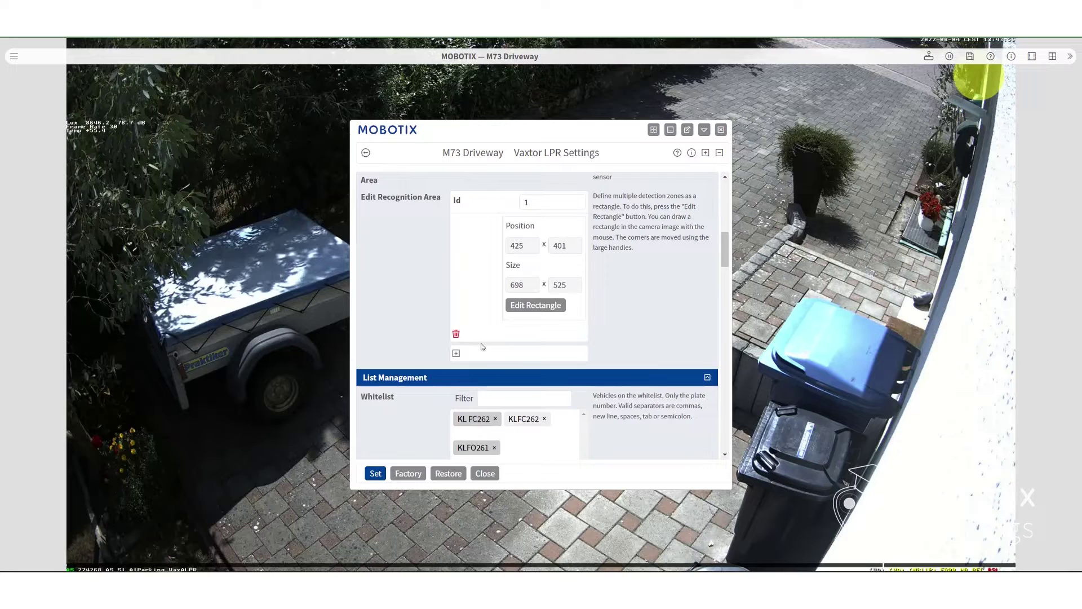
{"action": "scroll", "coordinate": [483, 346], "scroll_direction": "down", "scroll_amount": 1}
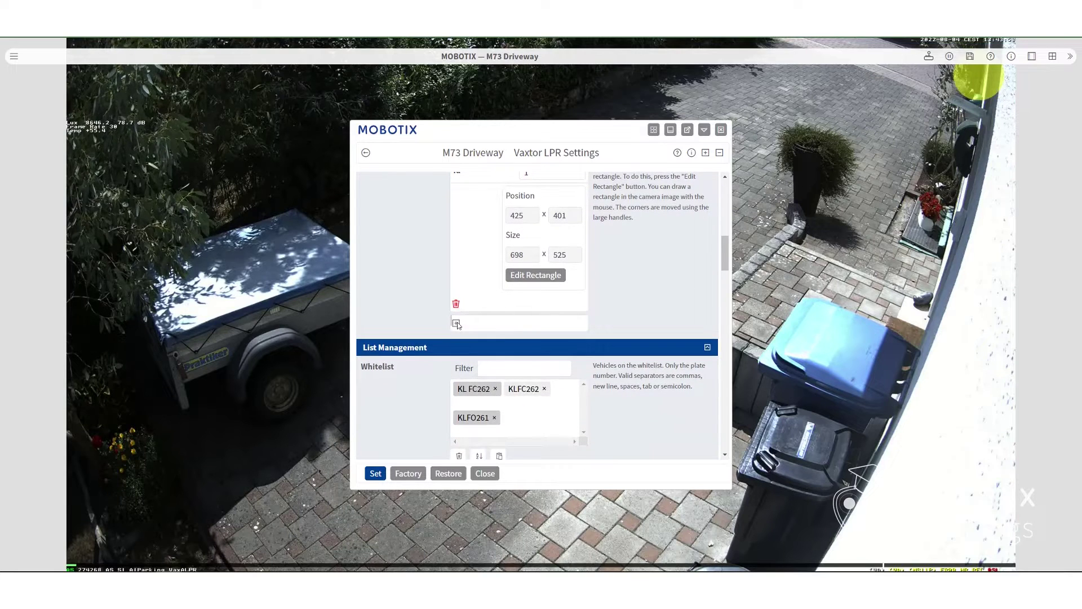
{"action": "left_click", "coordinate": [456, 323]}
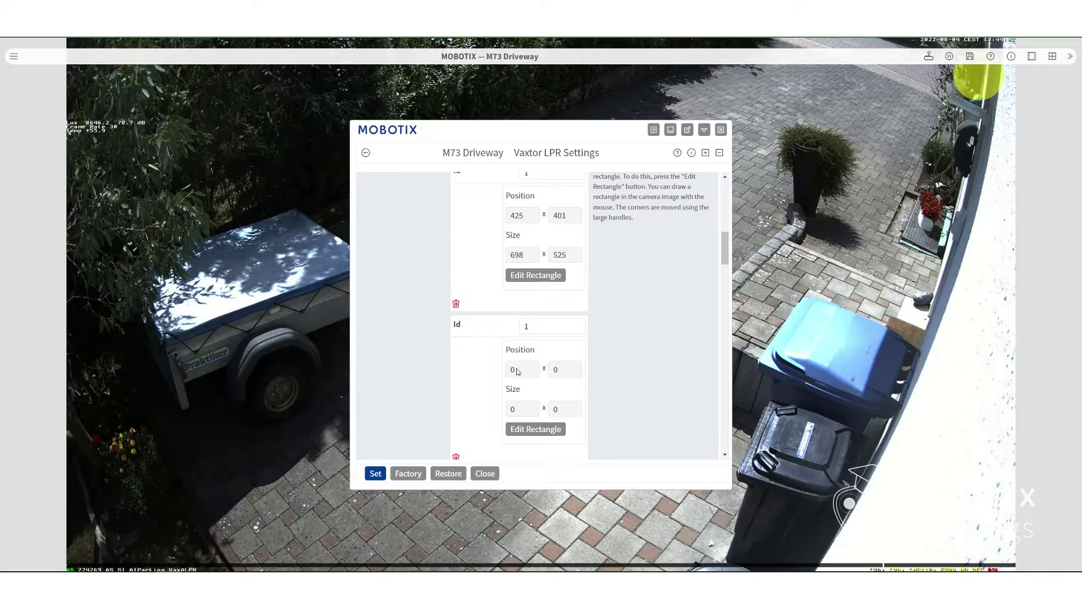
{"action": "scroll", "coordinate": [512, 374], "scroll_direction": "down", "scroll_amount": 2}
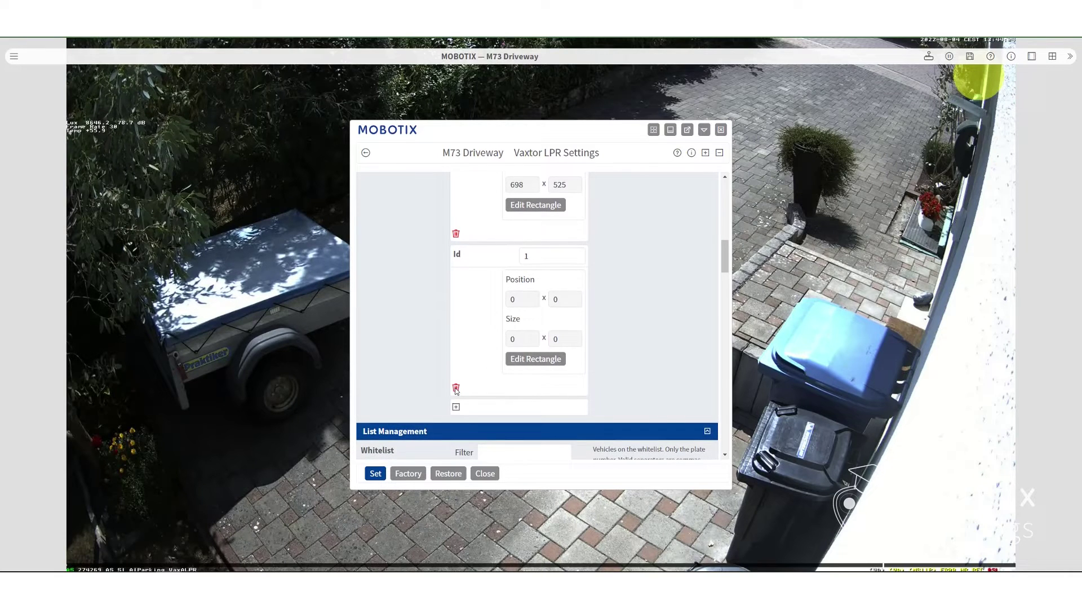
{"action": "left_click", "coordinate": [456, 388]}
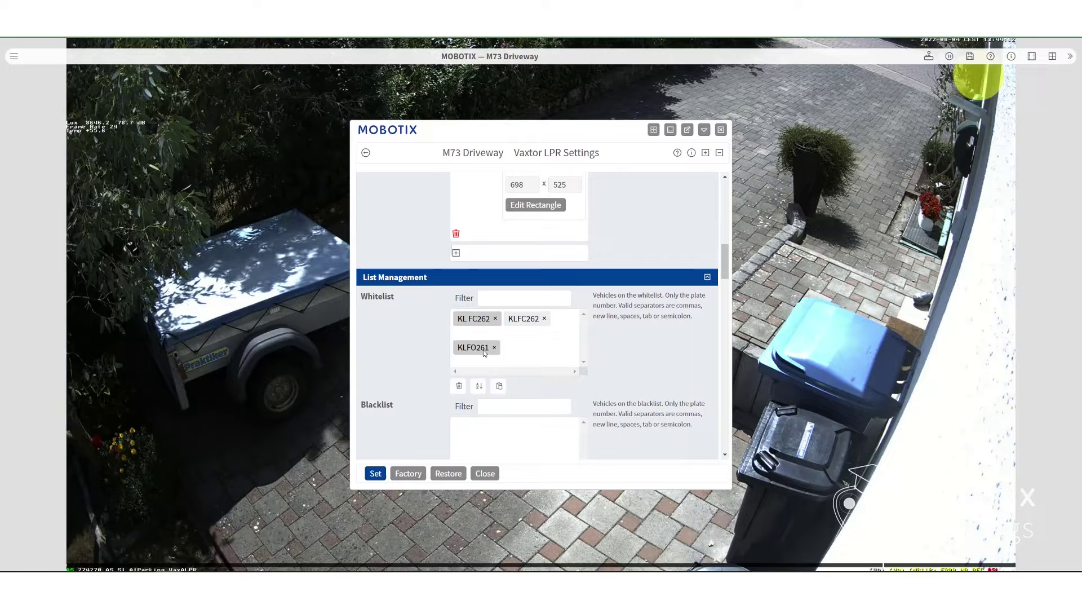
{"action": "scroll", "coordinate": [396, 388], "scroll_direction": "down", "scroll_amount": 5}
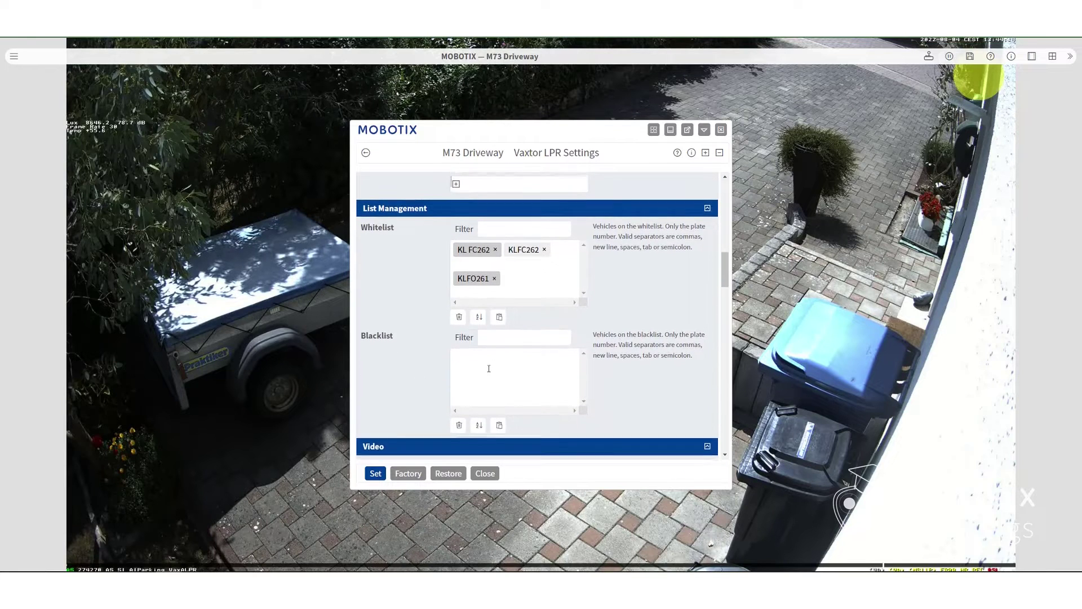
{"action": "scroll", "coordinate": [445, 376], "scroll_direction": "down", "scroll_amount": 3}
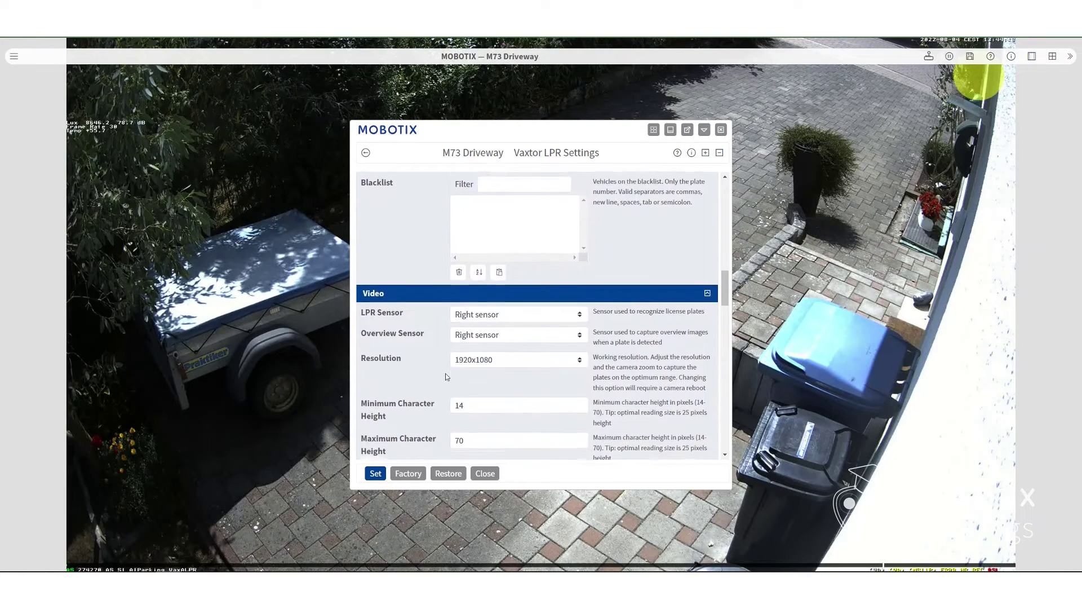
{"action": "scroll", "coordinate": [445, 374], "scroll_direction": "down", "scroll_amount": 2}
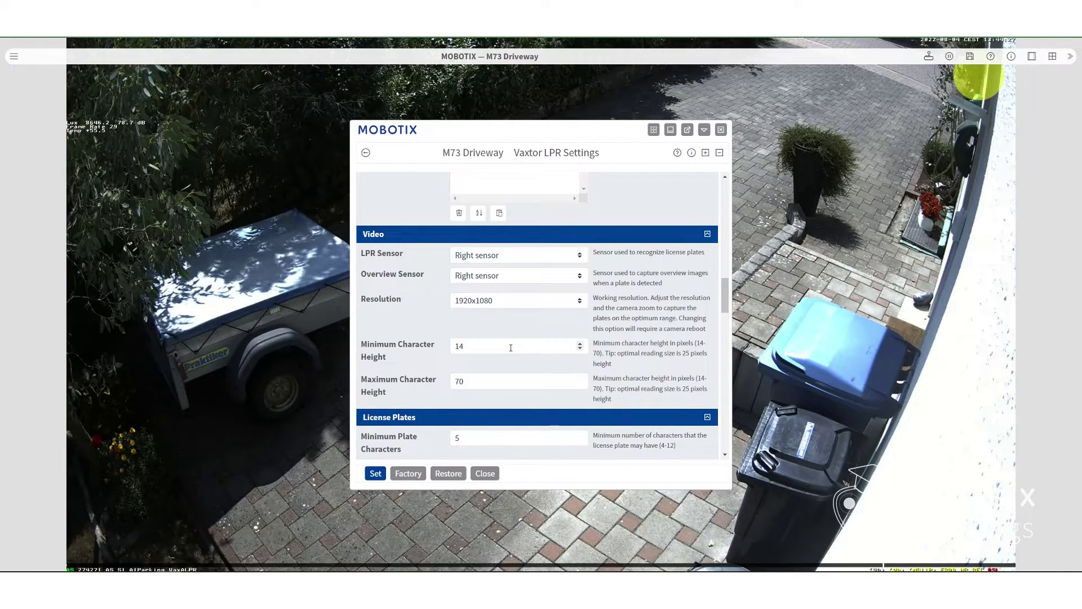
{"action": "scroll", "coordinate": [511, 346], "scroll_direction": "down", "scroll_amount": 3}
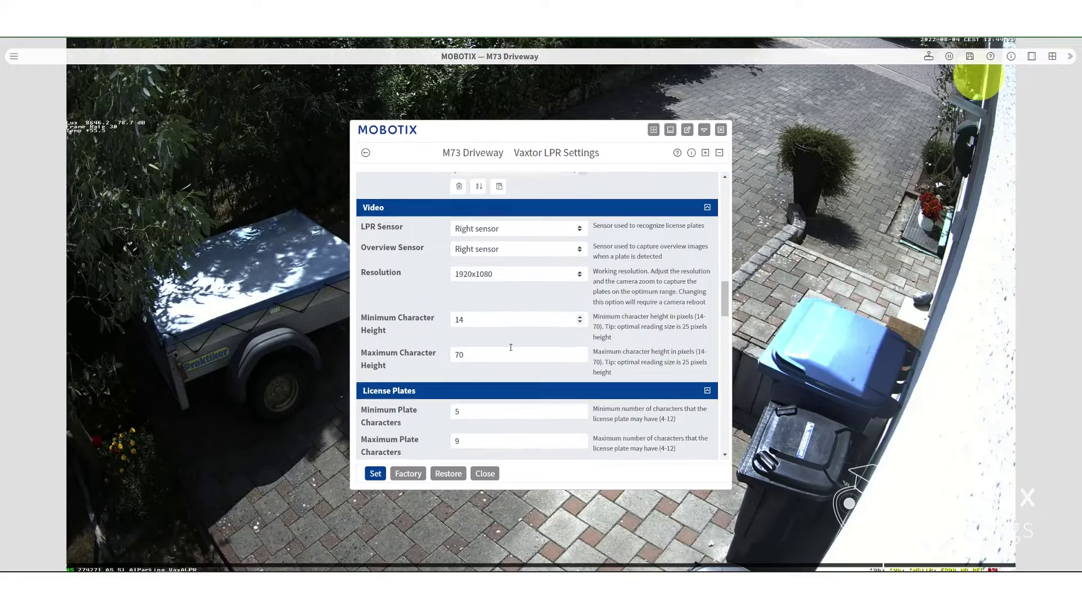
{"action": "scroll", "coordinate": [511, 349], "scroll_direction": "down", "scroll_amount": 3}
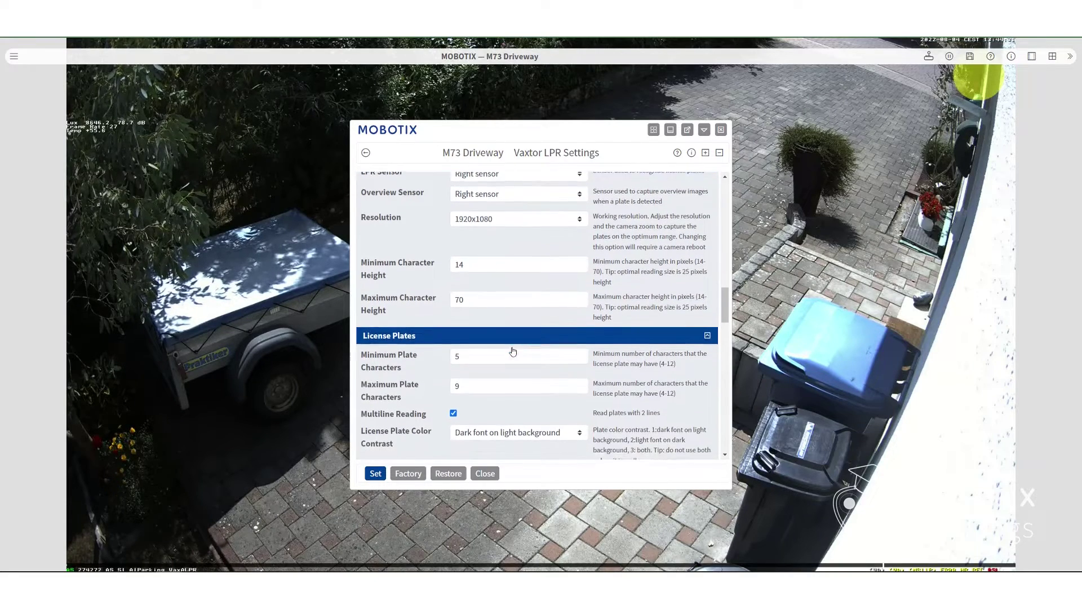
{"action": "scroll", "coordinate": [512, 347], "scroll_direction": "down", "scroll_amount": 2}
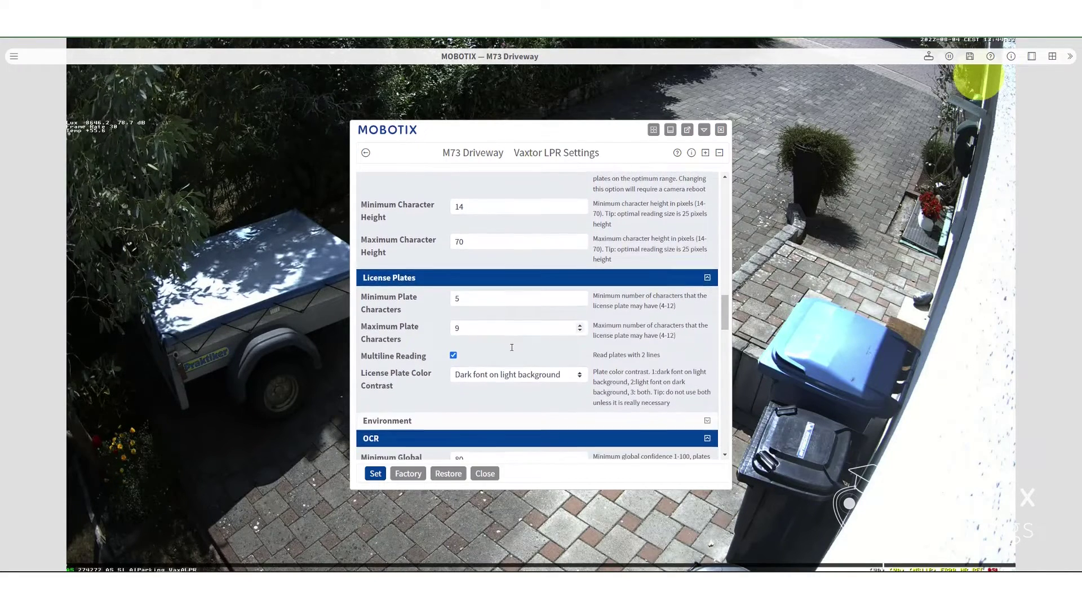
{"action": "scroll", "coordinate": [511, 347], "scroll_direction": "down", "scroll_amount": 1}
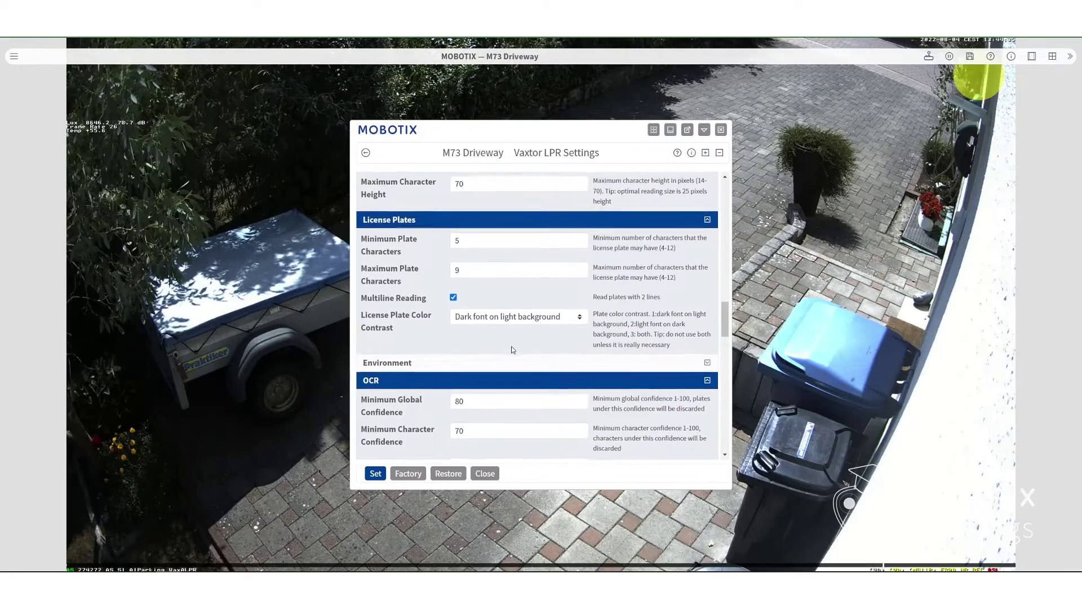
{"action": "scroll", "coordinate": [516, 361], "scroll_direction": "down", "scroll_amount": 2}
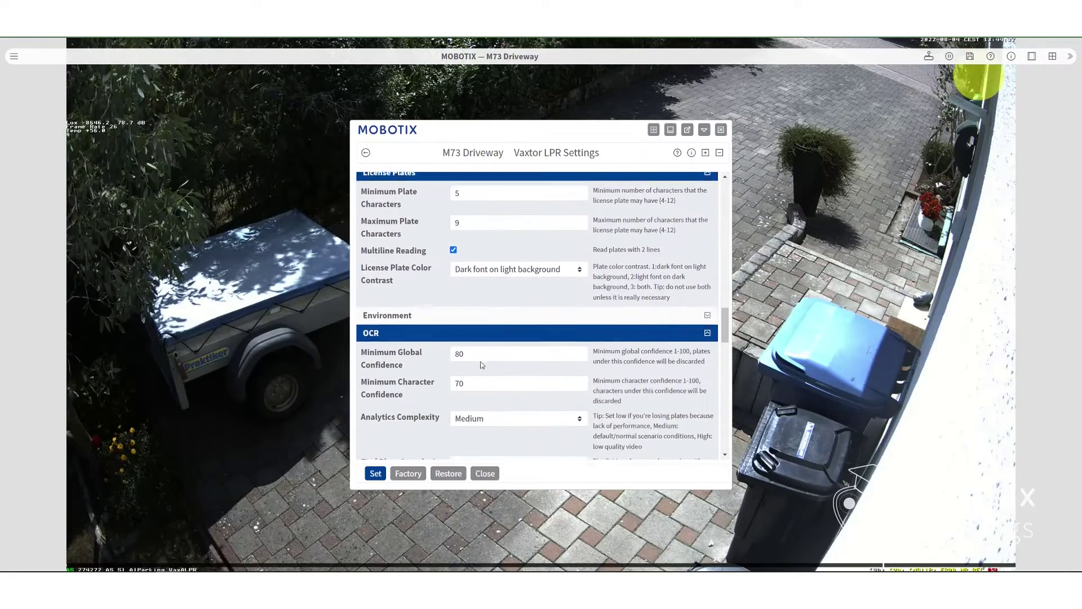
{"action": "scroll", "coordinate": [463, 338], "scroll_direction": "down", "scroll_amount": 1}
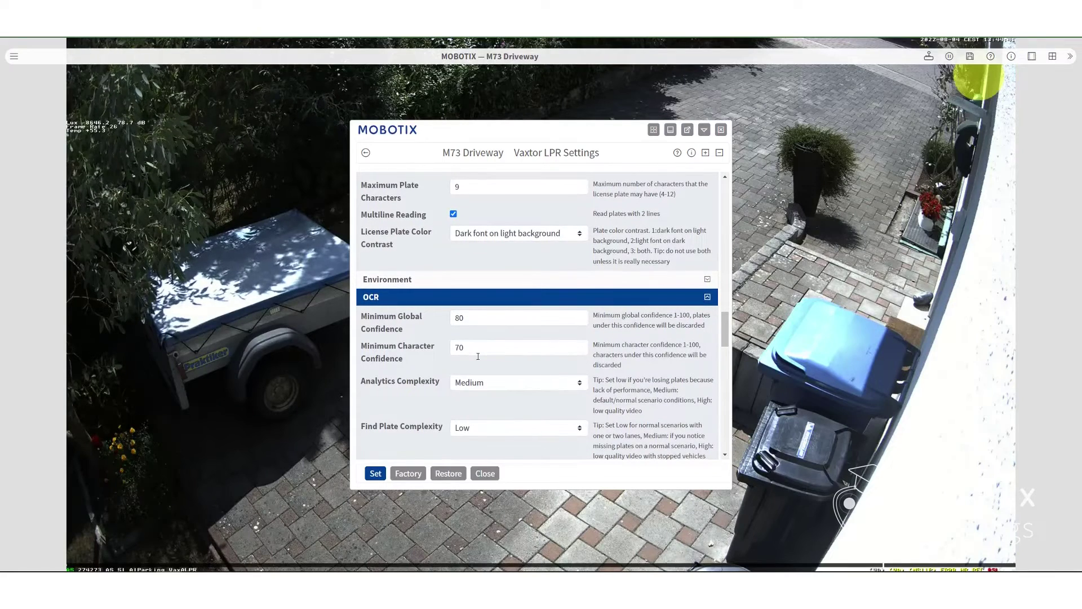
{"action": "scroll", "coordinate": [478, 356], "scroll_direction": "down", "scroll_amount": 4}
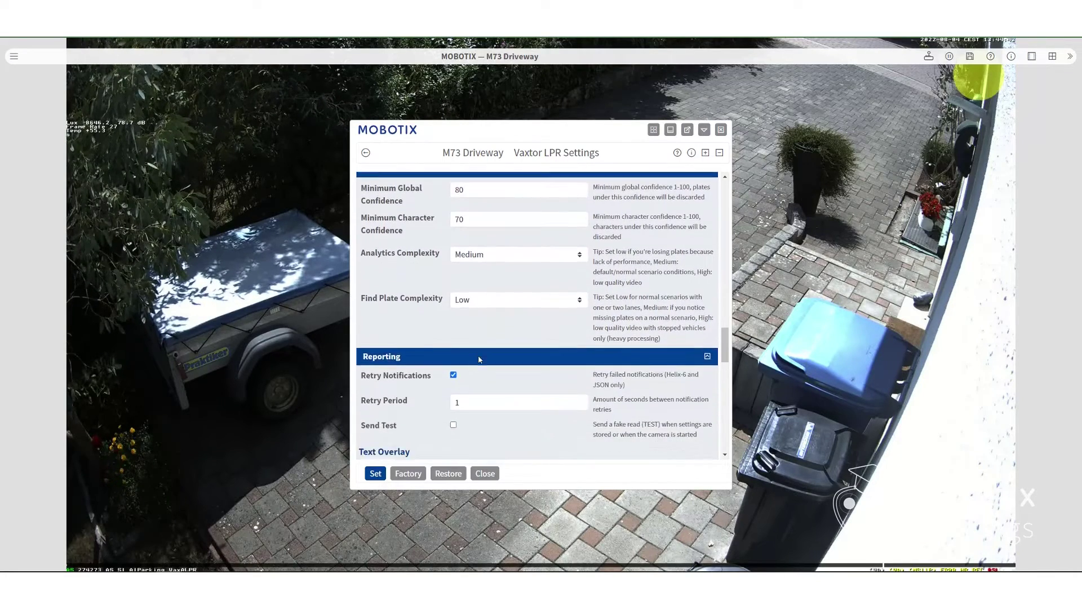
{"action": "scroll", "coordinate": [480, 359], "scroll_direction": "down", "scroll_amount": 5}
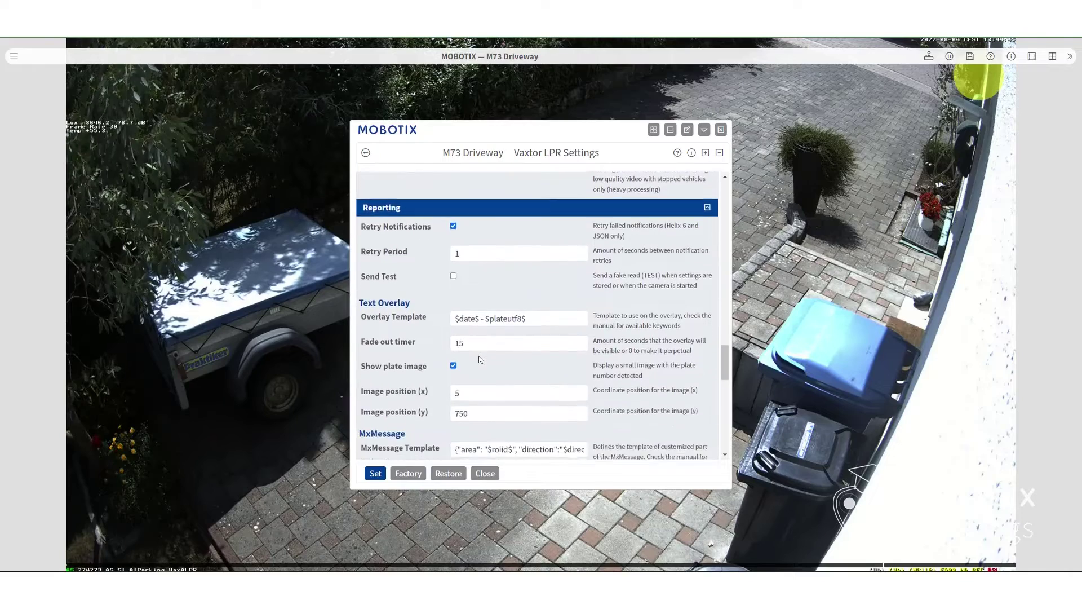
{"action": "scroll", "coordinate": [479, 359], "scroll_direction": "down", "scroll_amount": 3}
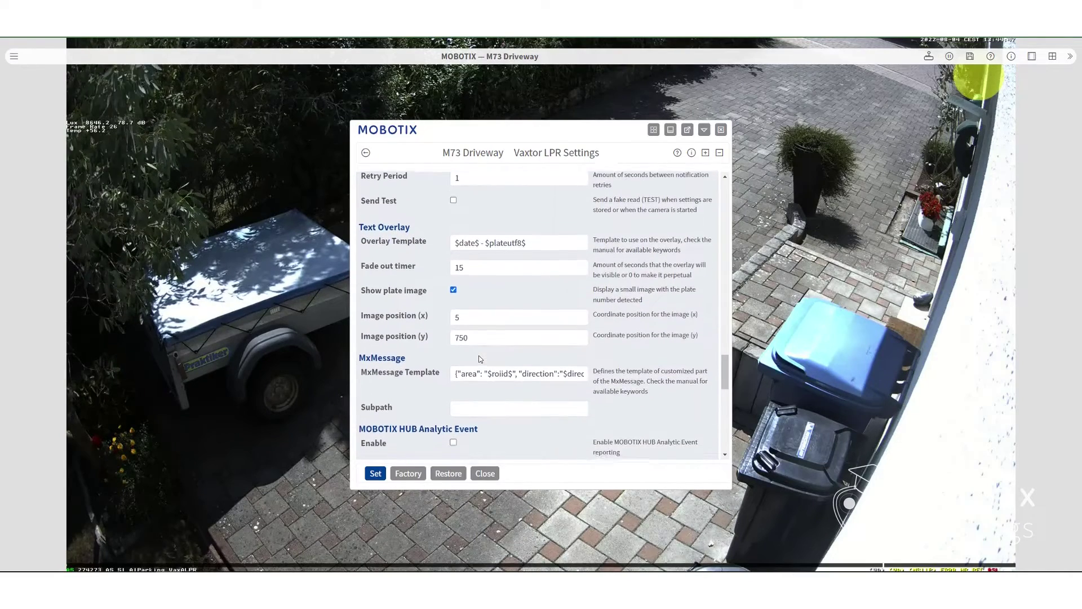
{"action": "scroll", "coordinate": [480, 359], "scroll_direction": "down", "scroll_amount": 4}
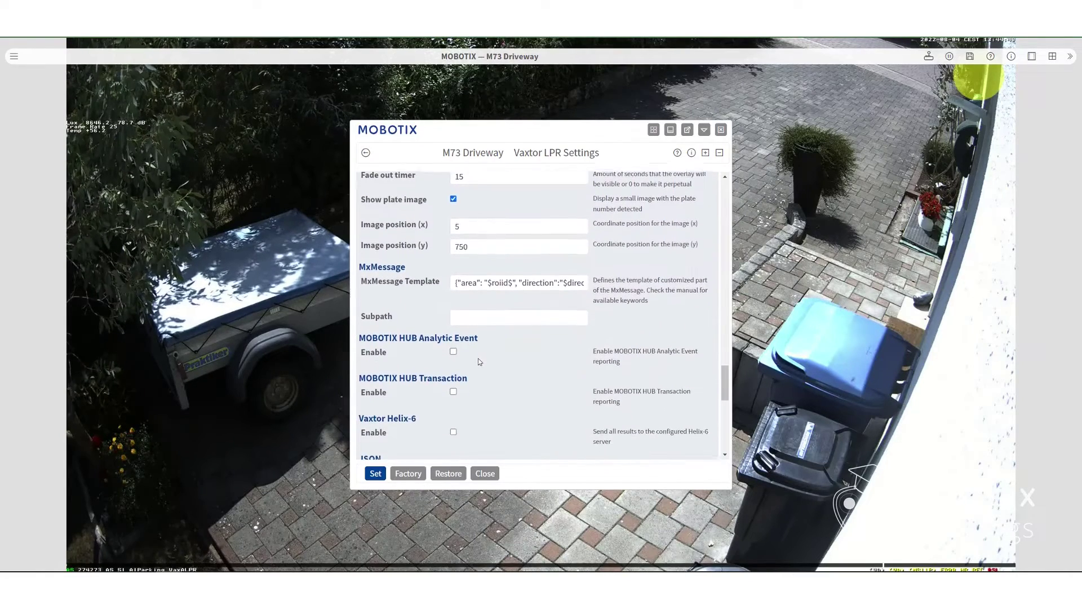
{"action": "scroll", "coordinate": [478, 358], "scroll_direction": "down", "scroll_amount": 2}
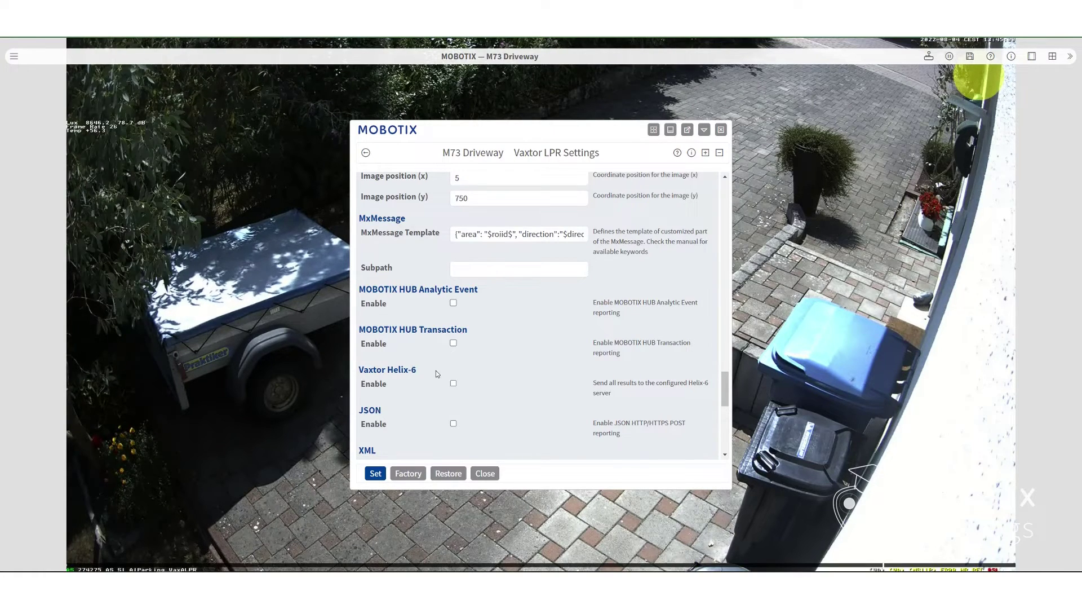
{"action": "scroll", "coordinate": [436, 370], "scroll_direction": "down", "scroll_amount": 1}
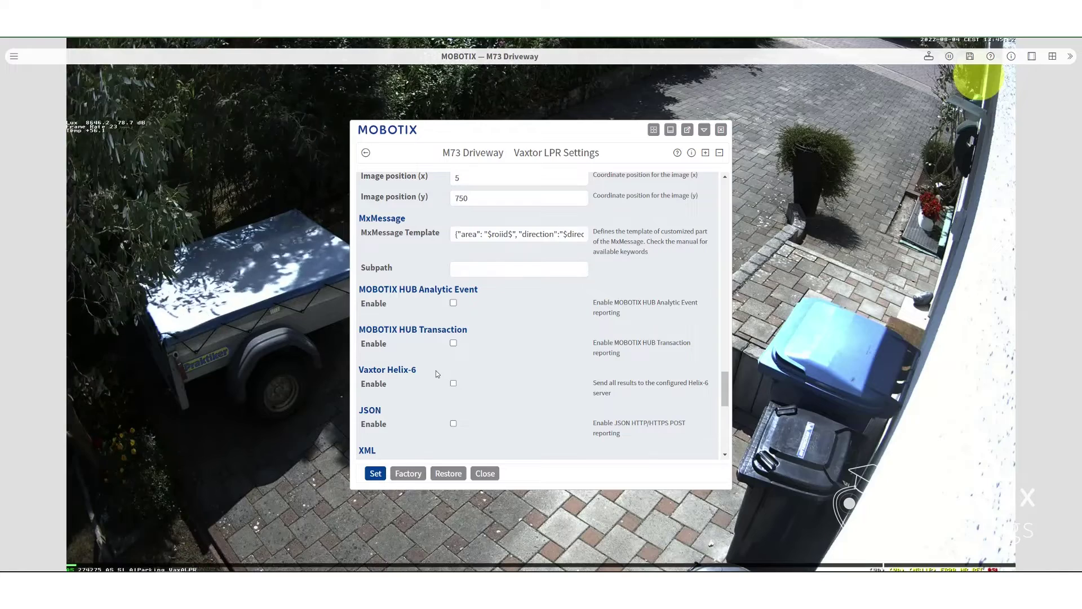
{"action": "scroll", "coordinate": [436, 371], "scroll_direction": "down", "scroll_amount": 5}
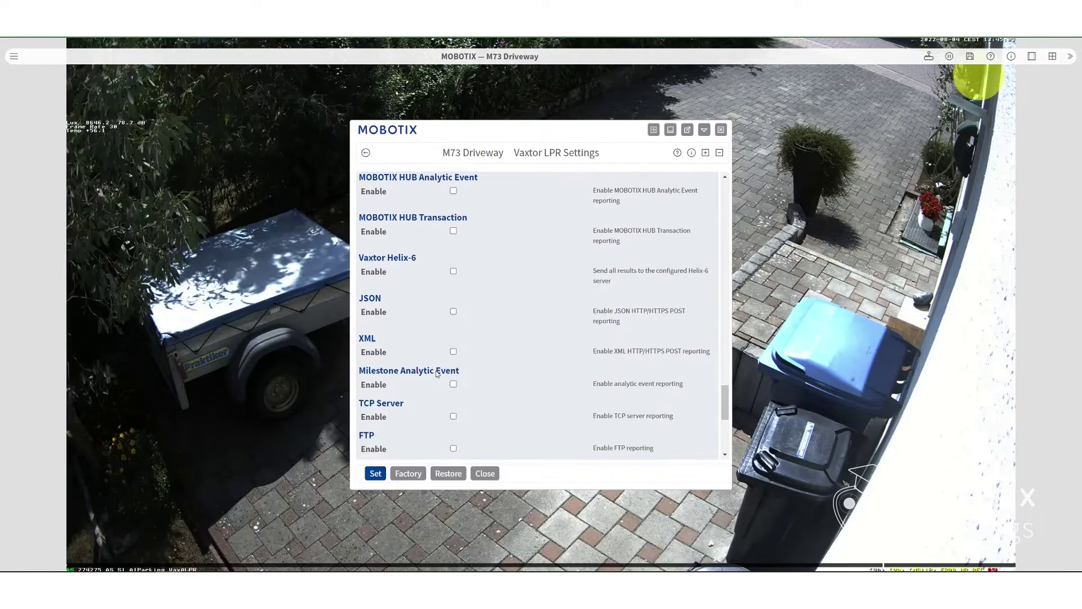
{"action": "scroll", "coordinate": [436, 371], "scroll_direction": "down", "scroll_amount": 5}
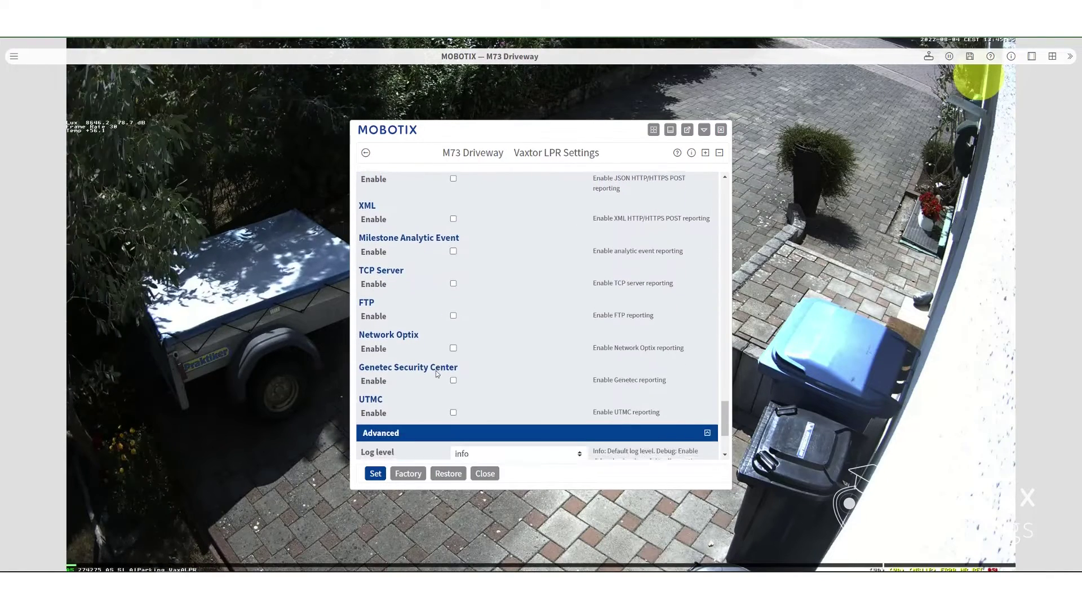
{"action": "scroll", "coordinate": [435, 371], "scroll_direction": "down", "scroll_amount": 2}
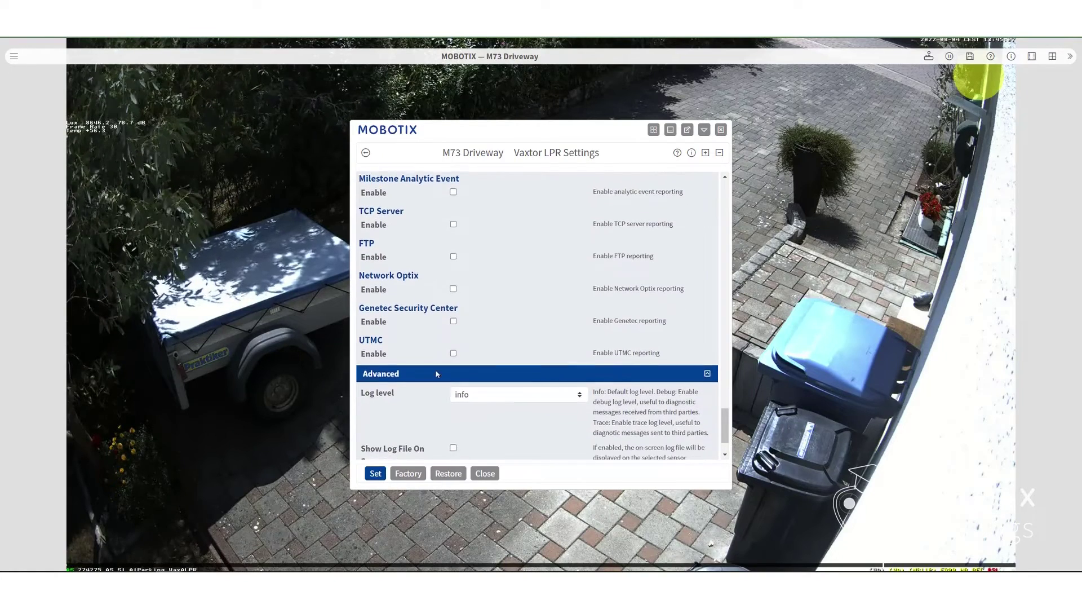
{"action": "scroll", "coordinate": [436, 372], "scroll_direction": "down", "scroll_amount": 2}
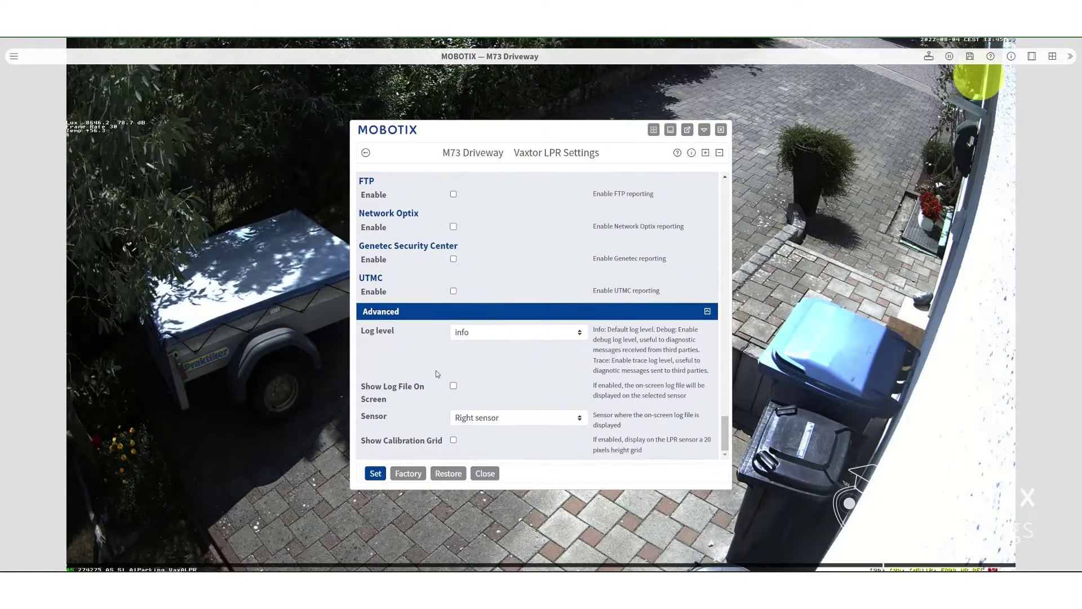
{"action": "scroll", "coordinate": [436, 404], "scroll_direction": "up", "scroll_amount": 10}
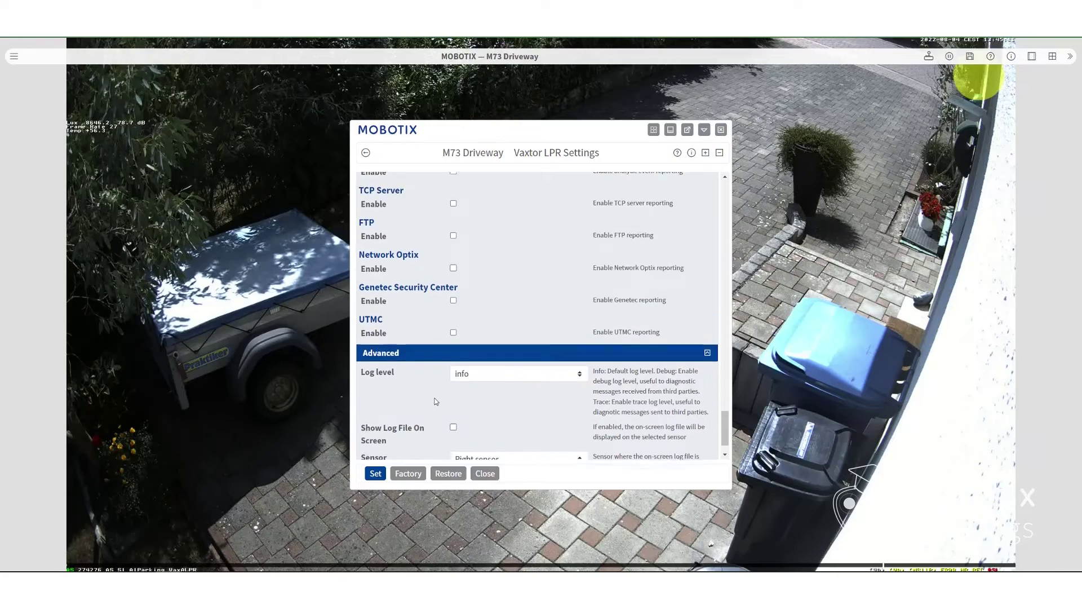
Apply the edited Vaxtor LPR settings and close them to get the permanent-store prompt.
{"action": "scroll", "coordinate": [436, 396], "scroll_direction": "up", "scroll_amount": 10}
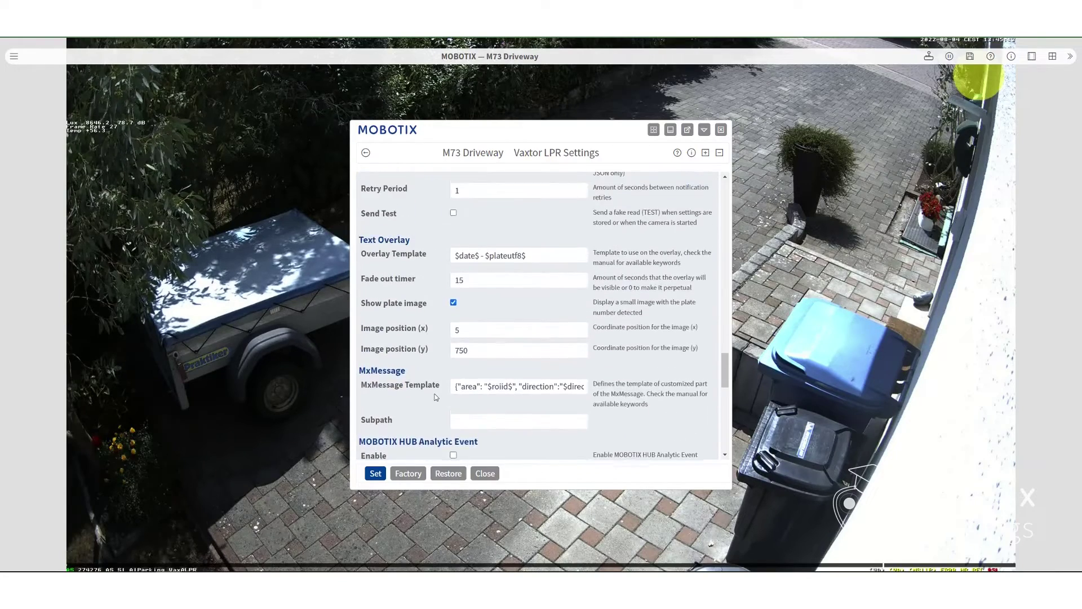
{"action": "scroll", "coordinate": [436, 397], "scroll_direction": "up", "scroll_amount": 10}
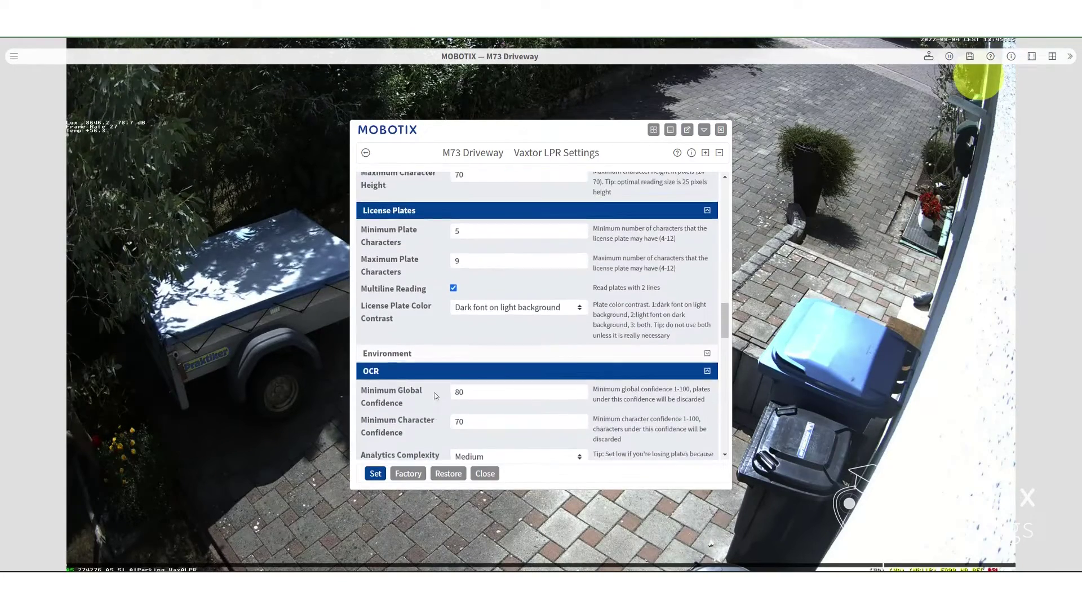
{"action": "scroll", "coordinate": [436, 396], "scroll_direction": "up", "scroll_amount": 3}
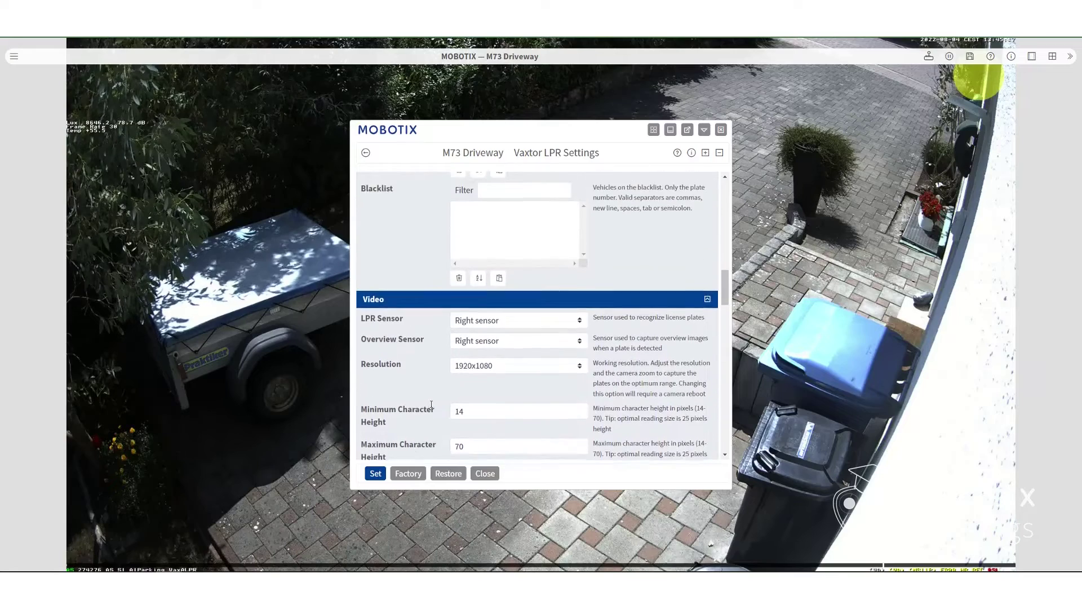
{"action": "left_click", "coordinate": [376, 473]}
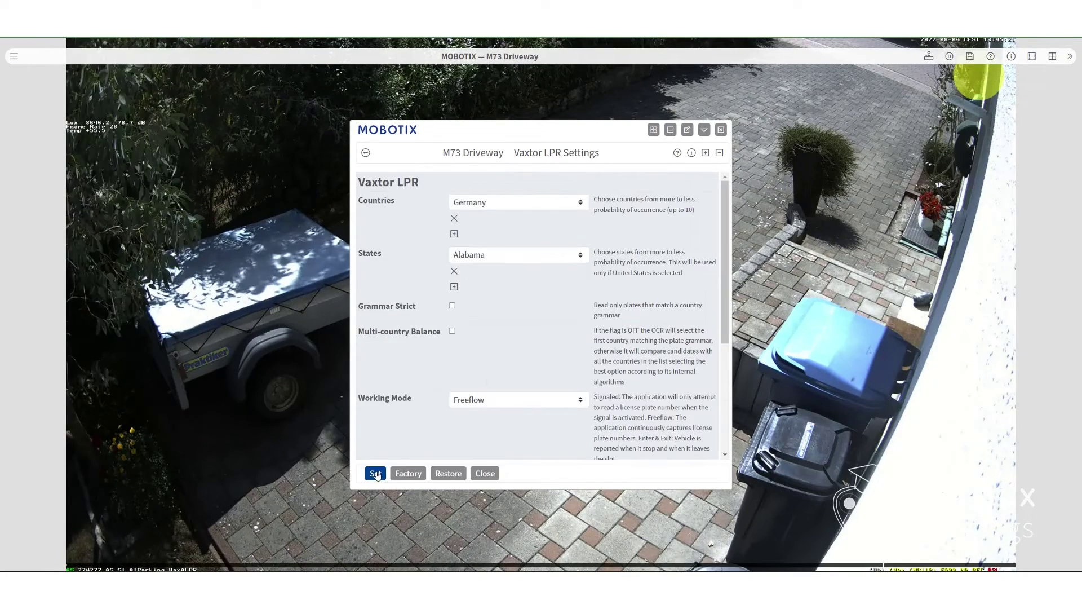
{"action": "left_click", "coordinate": [493, 475]}
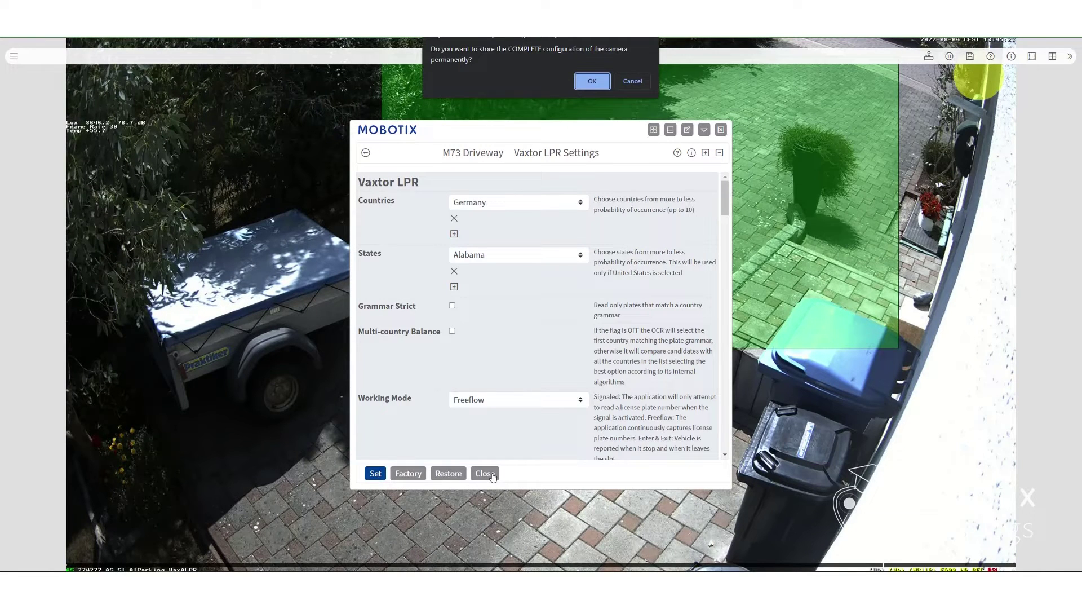
{"action": "left_click", "coordinate": [592, 81]}
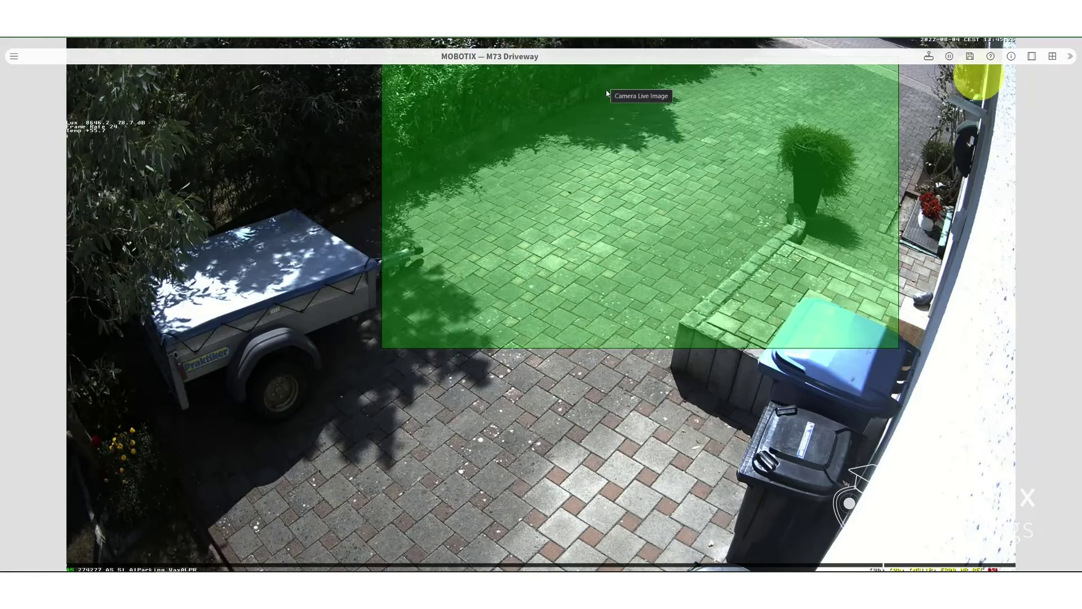